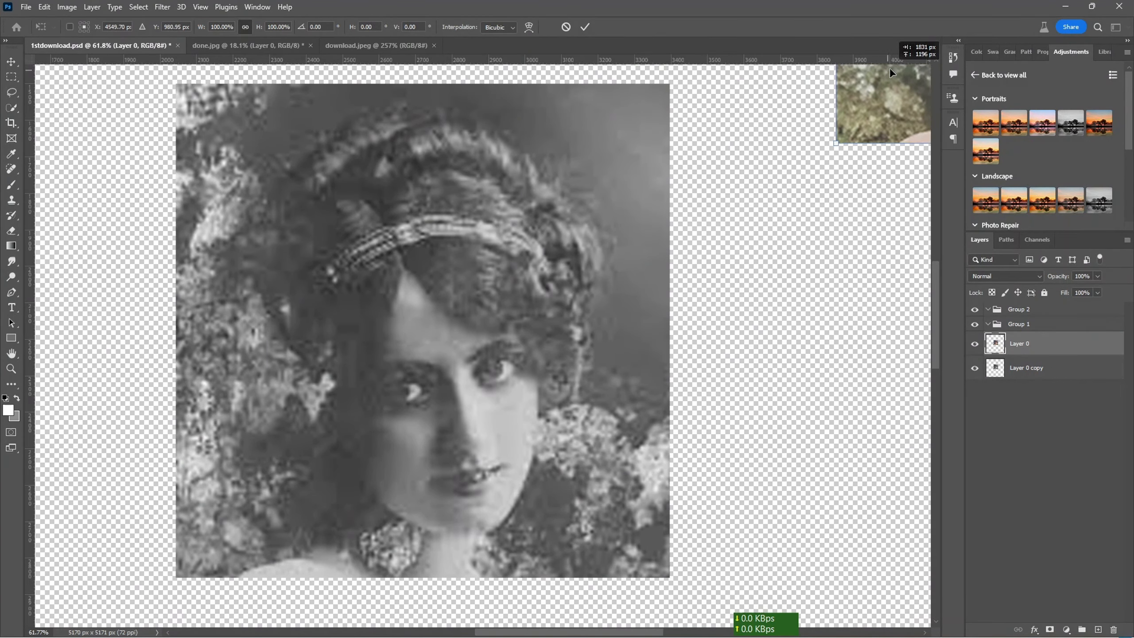
Step: Align the copied Layer 0 over the grayscale portrait, and paste the colour version into Group 1, aligned exactly on top of it
left_click_drag(884, 95, 221, 500)
left_click(1049, 325)
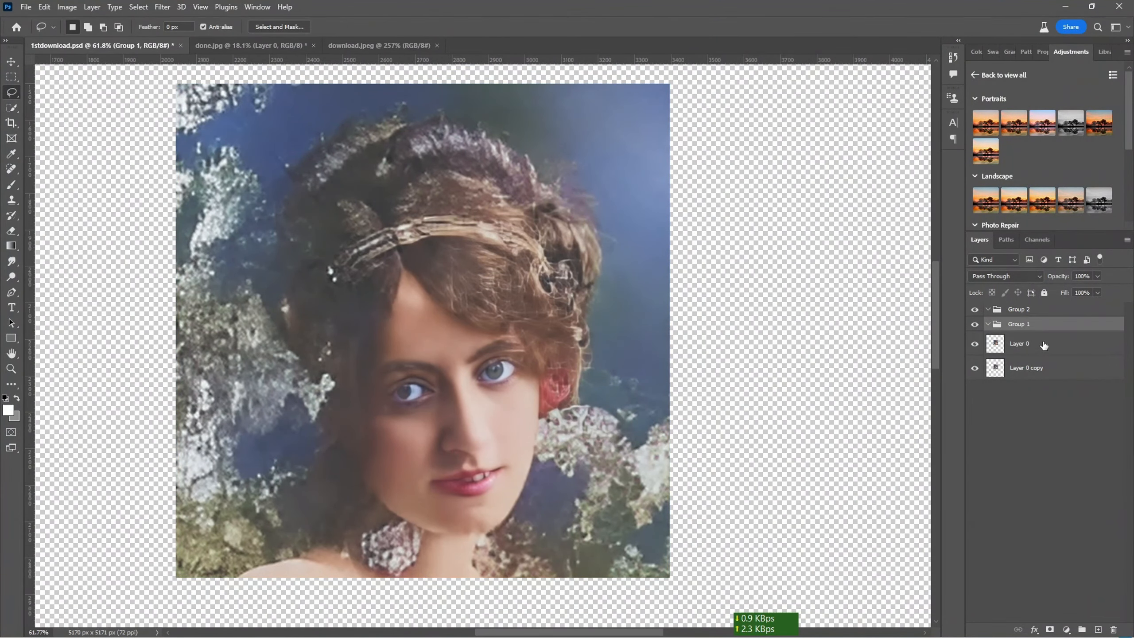
key("ctrl+v")
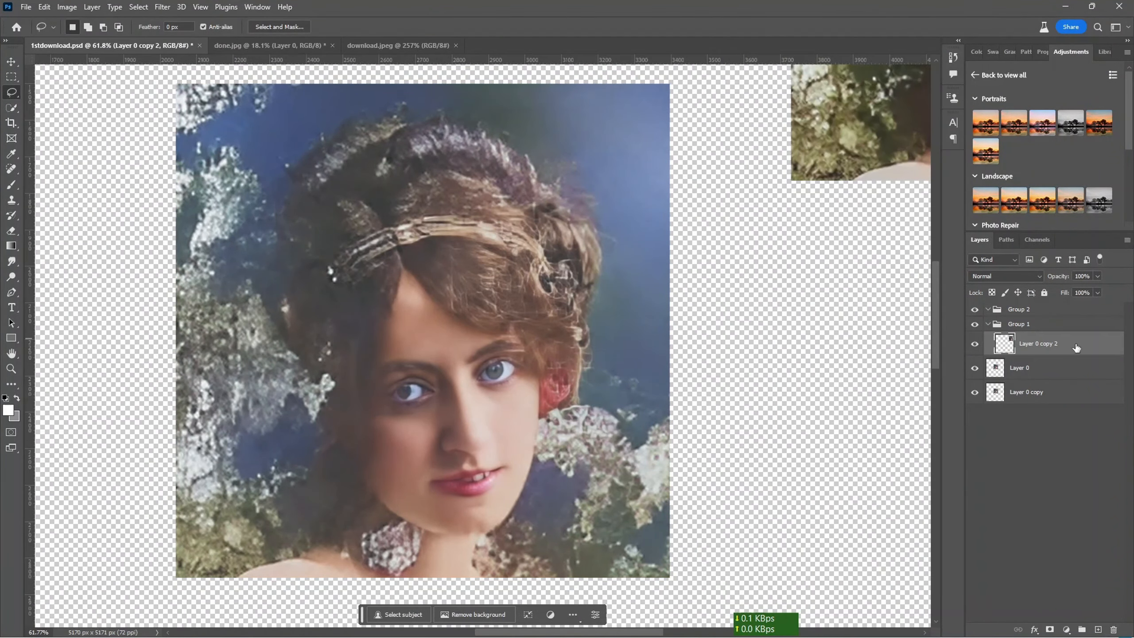
key("ctrl+t")
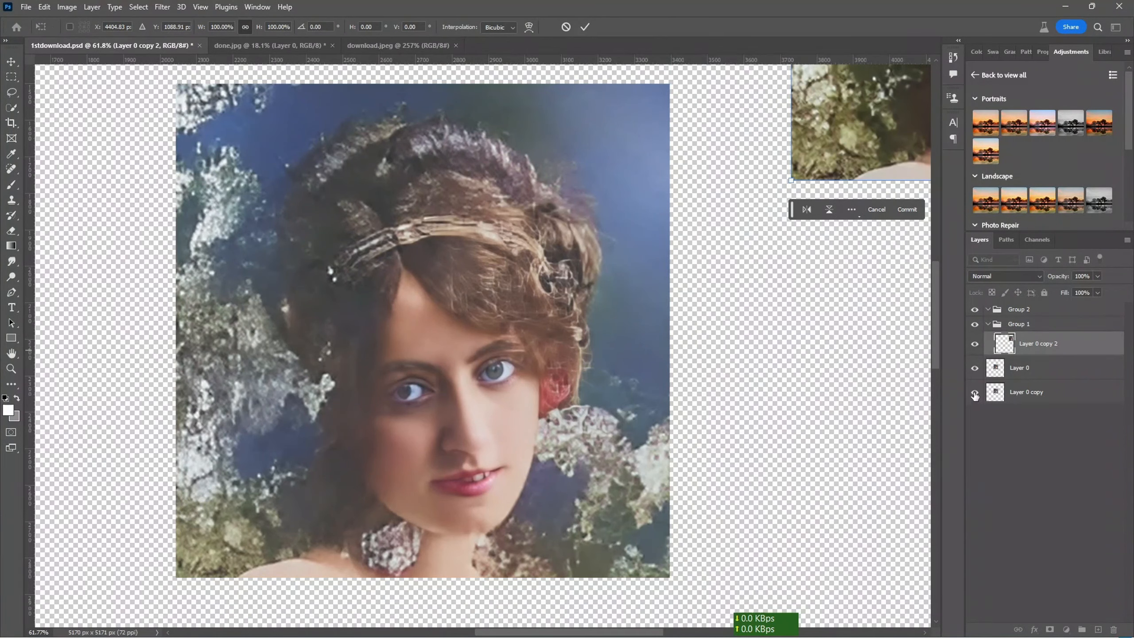
left_click_drag(872, 136, 745, 294)
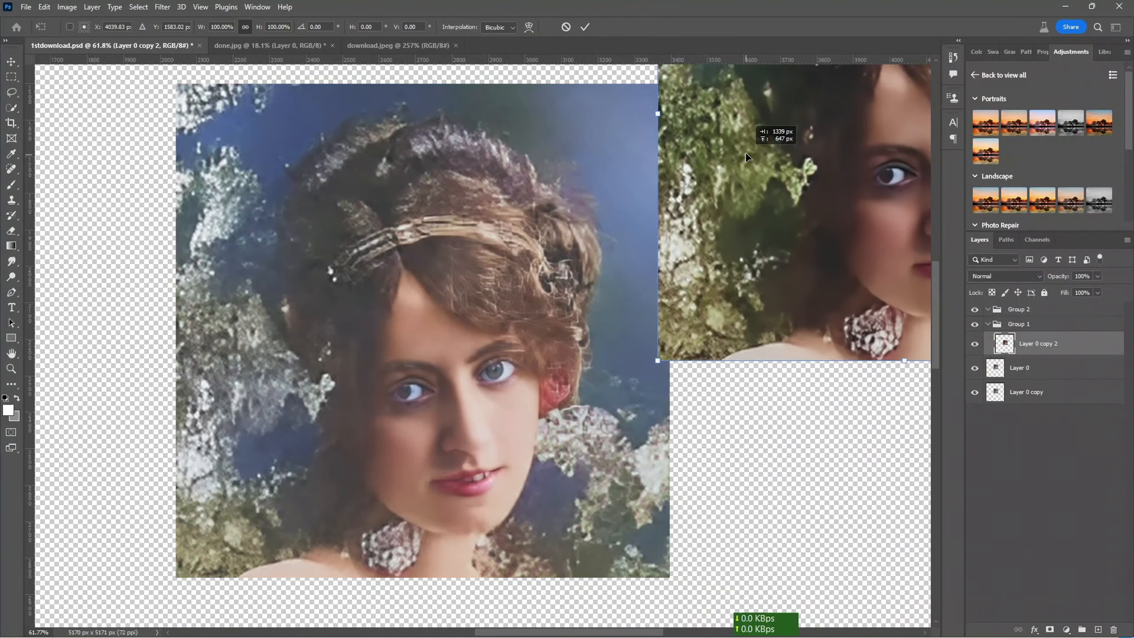
left_click_drag(745, 153, 257, 389)
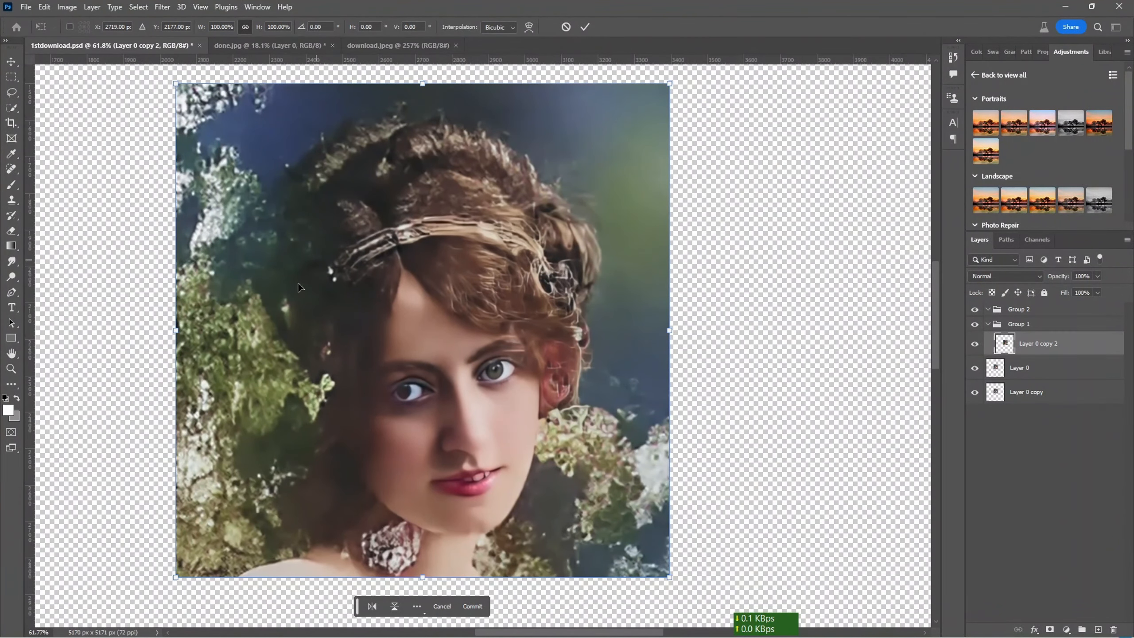
key("l")
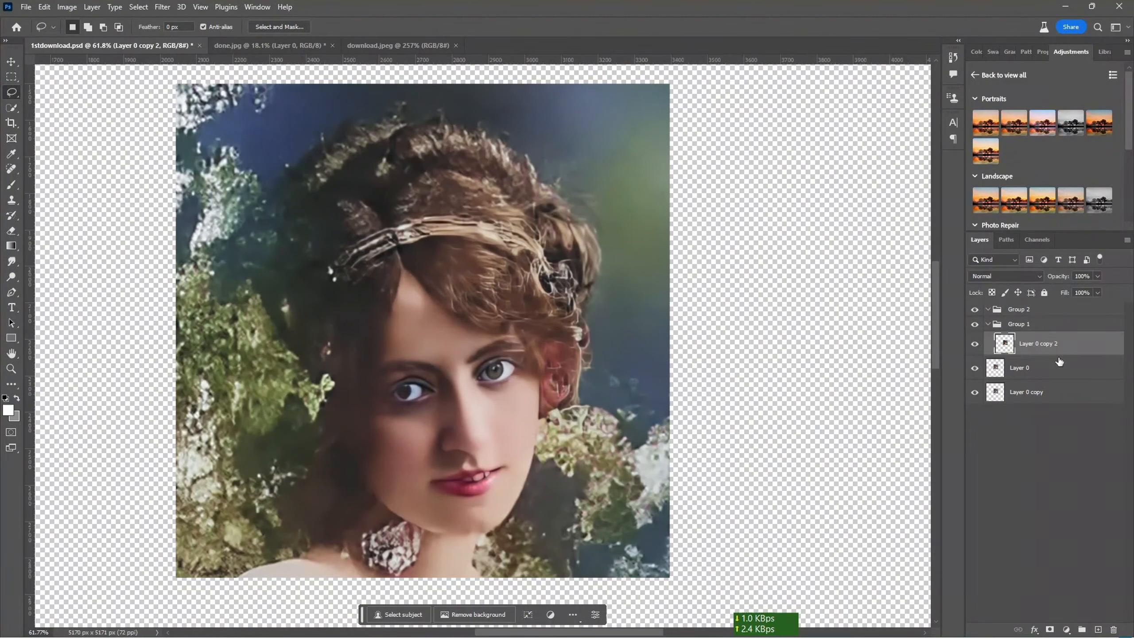
Step: Paste the generated foliage background, Generative Layer 1, into Group 1 and align it over the full colour portrait
key("ctrl+v")
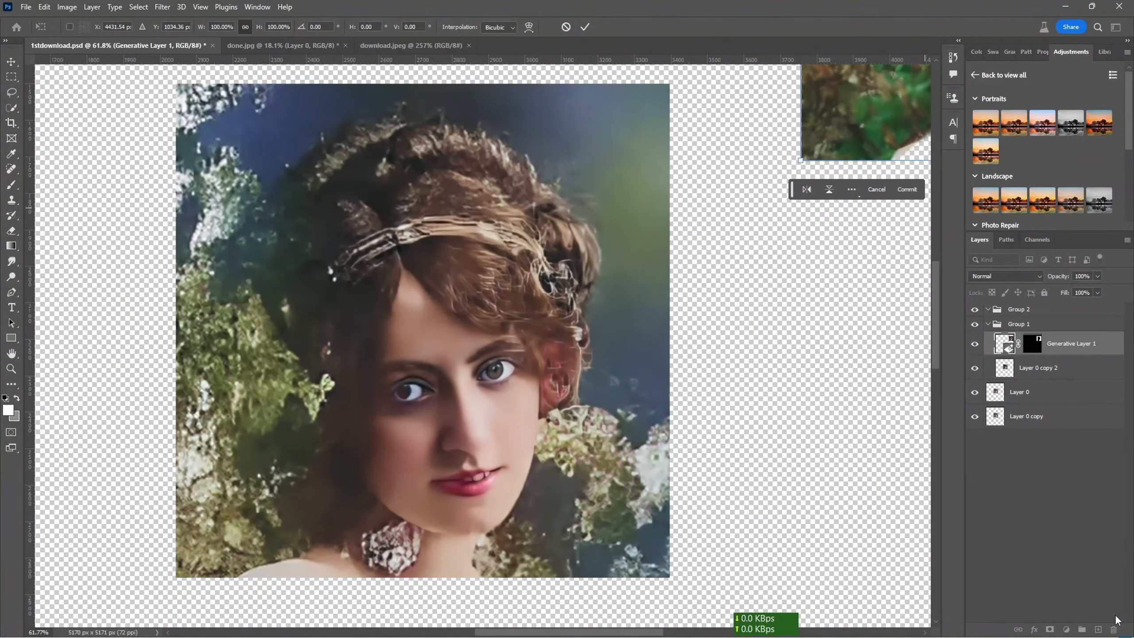
left_click_drag(886, 78, 262, 495)
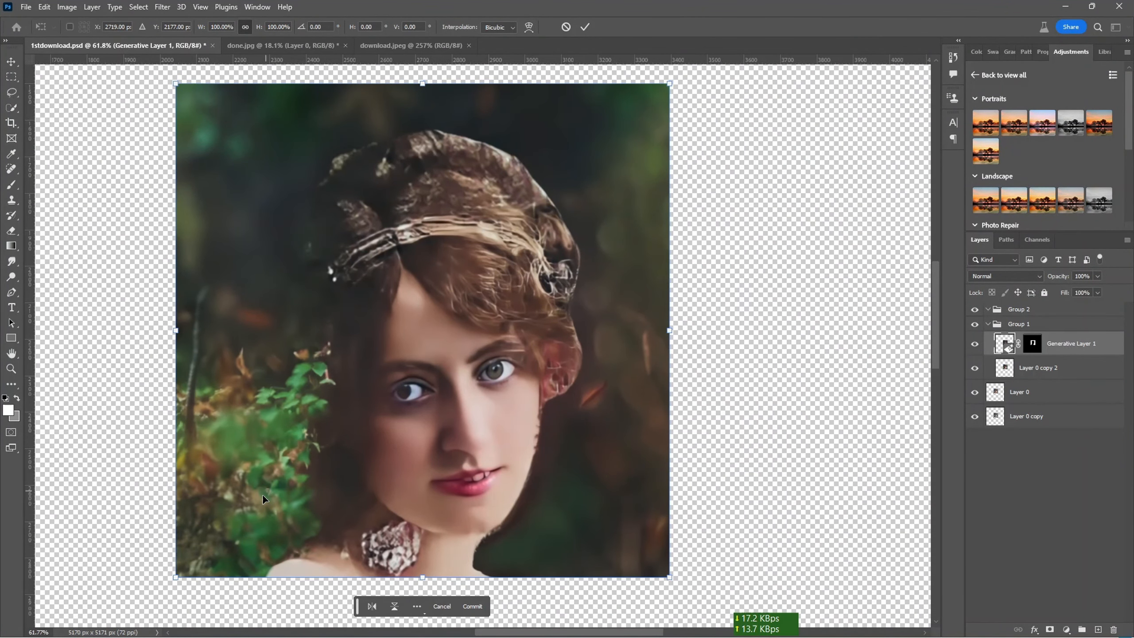
key("Return")
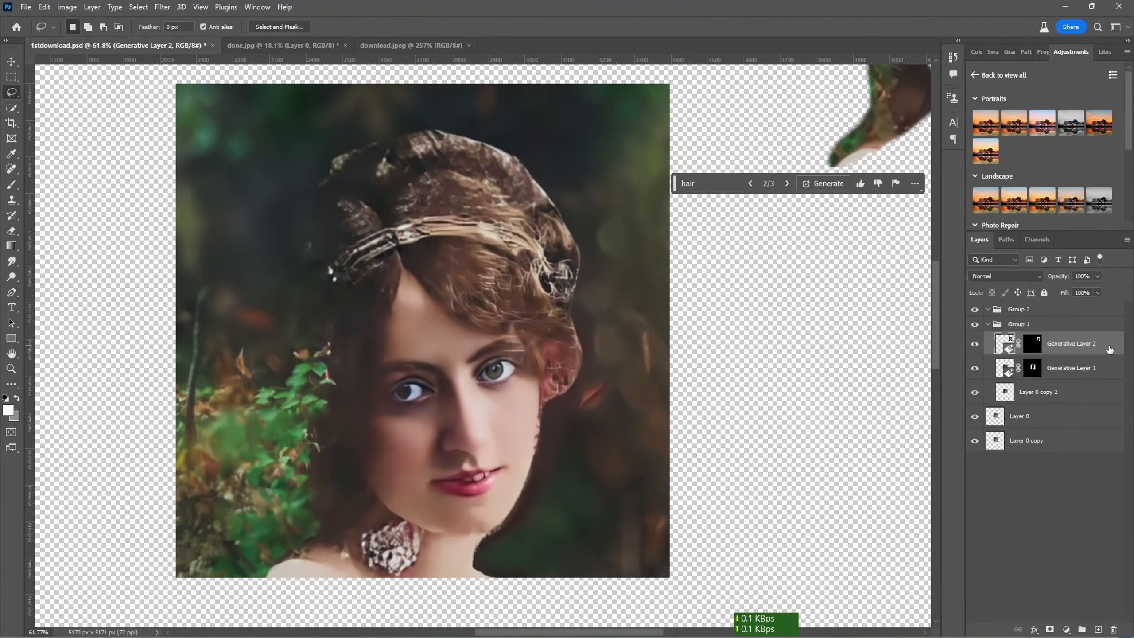
Step: Move the generated "hair" patch, Generative Layer 2, onto the woman's head so it covers the old headband and hairstyle
key("ctrl+t")
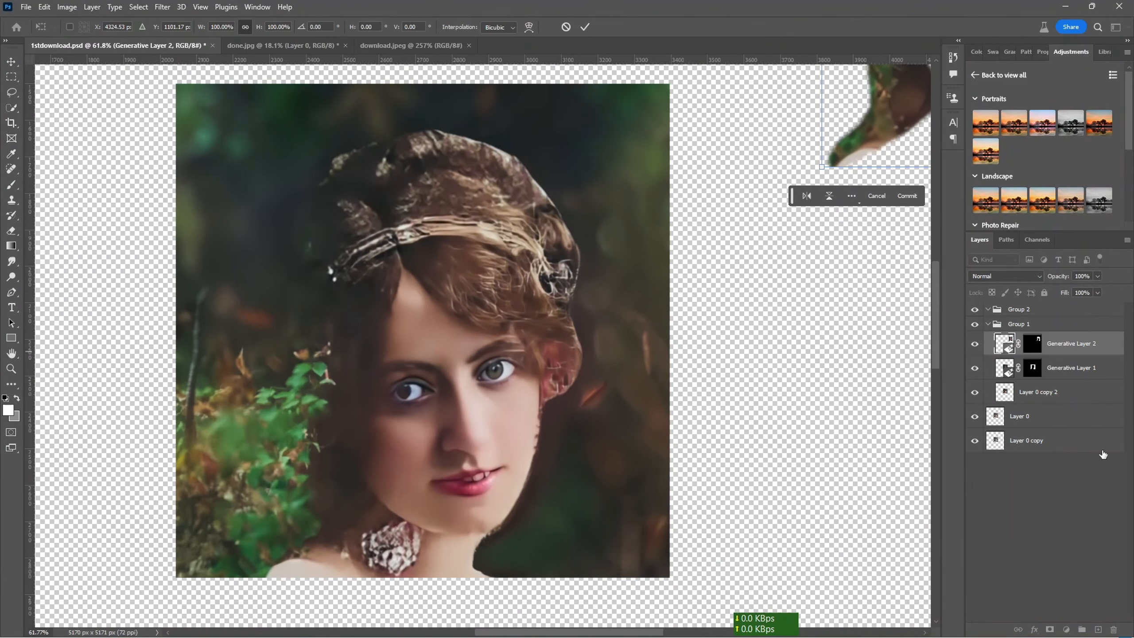
left_click_drag(861, 134, 342, 476)
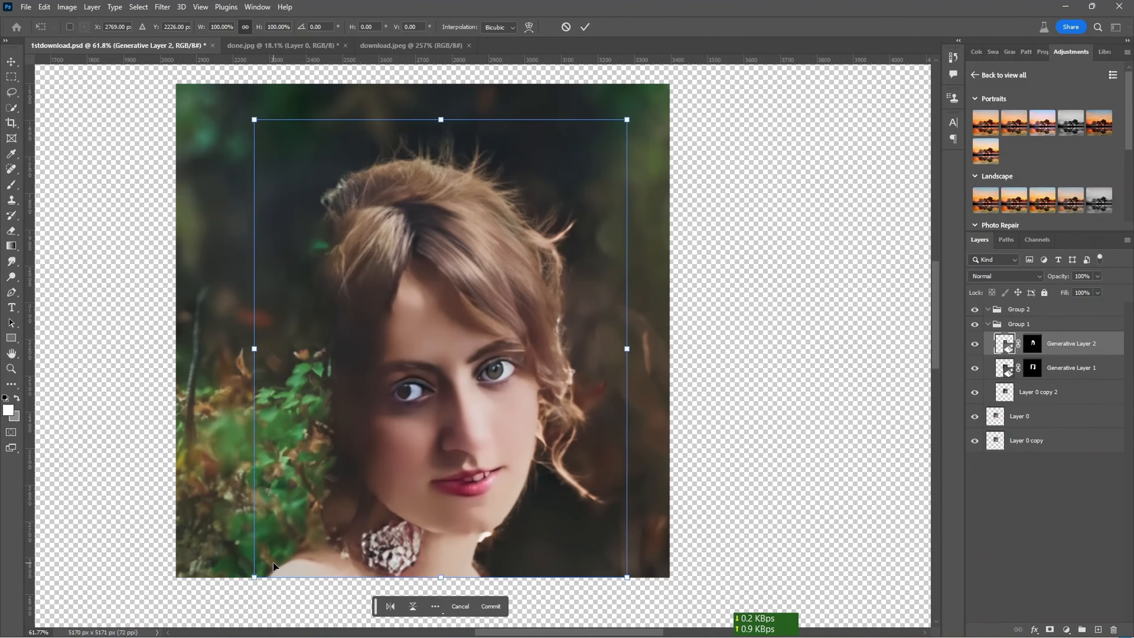
key("Return")
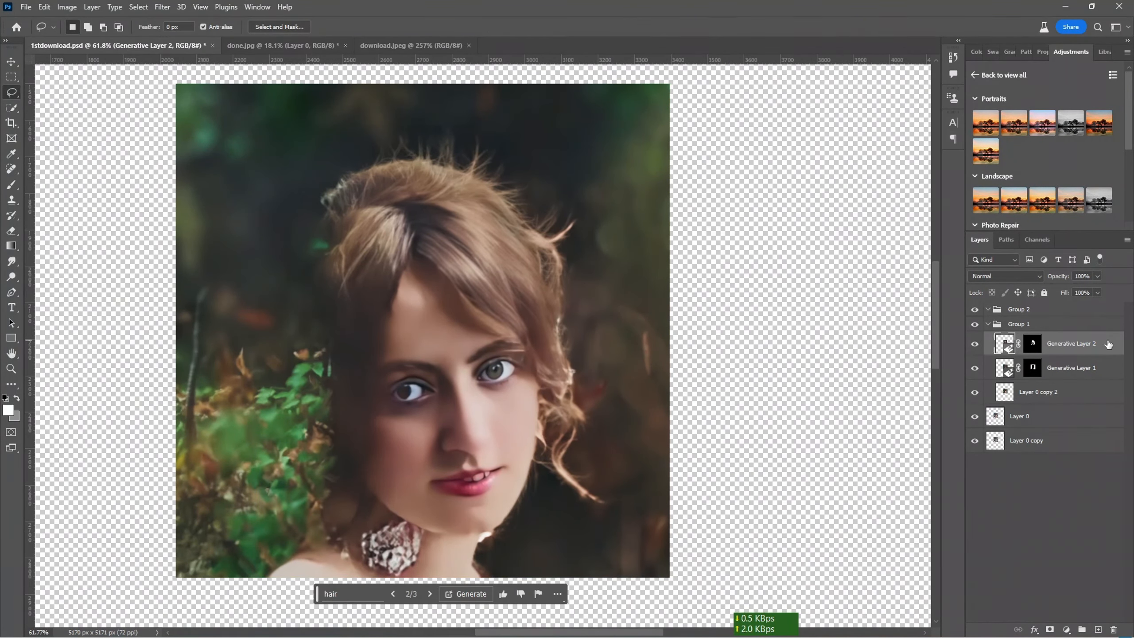
Step: Fit Generative Layer 3 over the loose hair strands beside the cheek, and Generative Layer 4 over the chin and neck
key("ctrl+0")
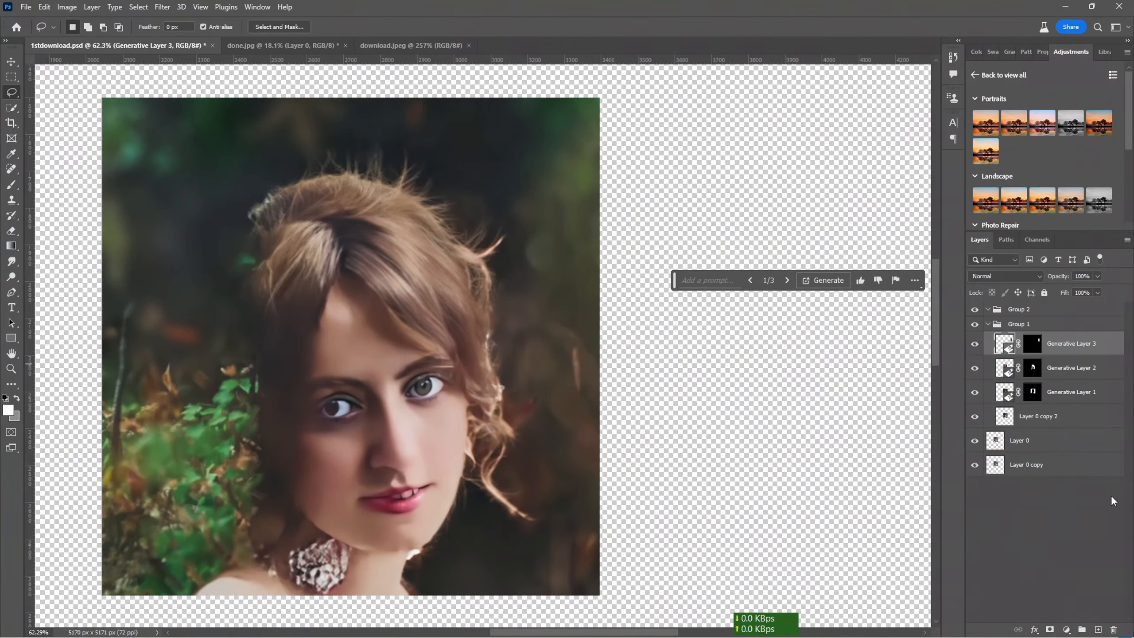
key("ctrl+t")
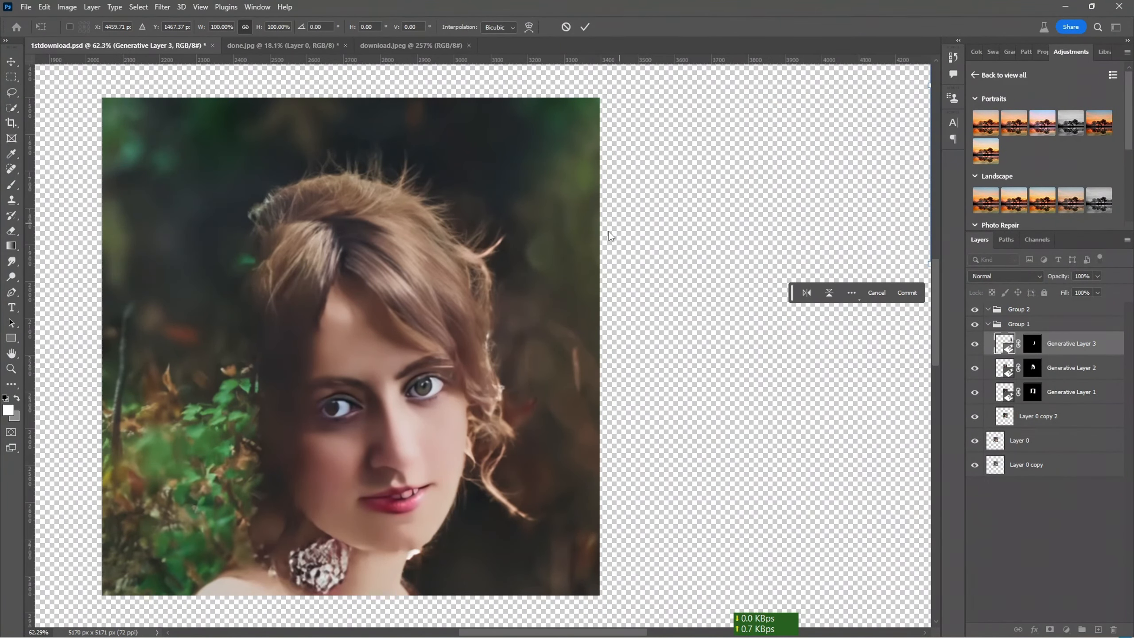
left_click_drag(990, 72, 711, 413)
left_click_drag(711, 413, 653, 414)
key("Return")
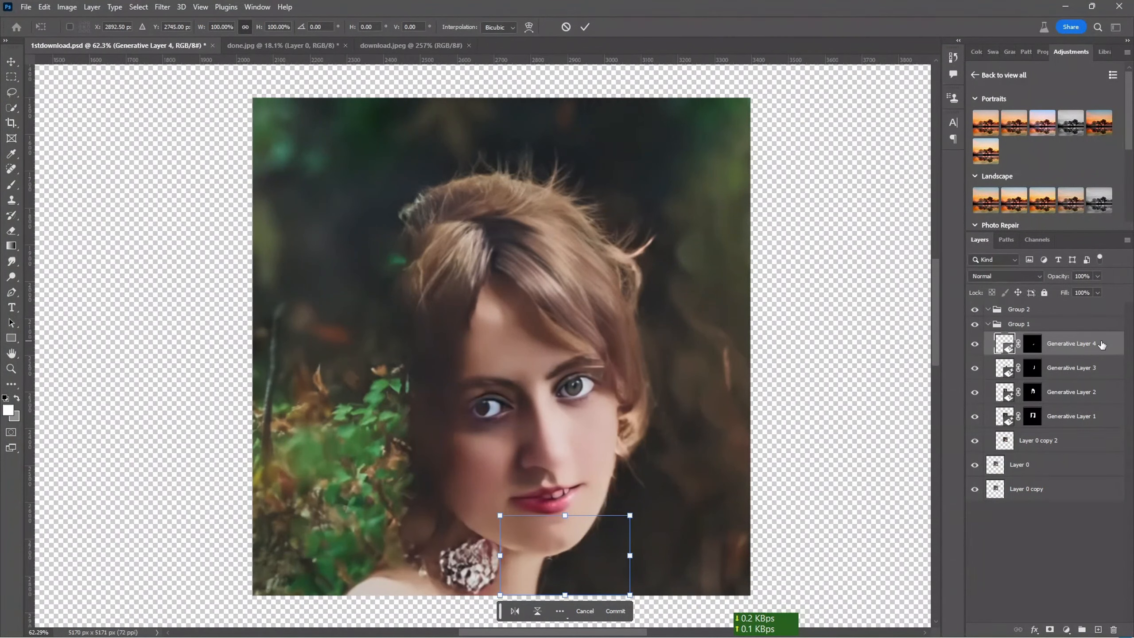
key("Return")
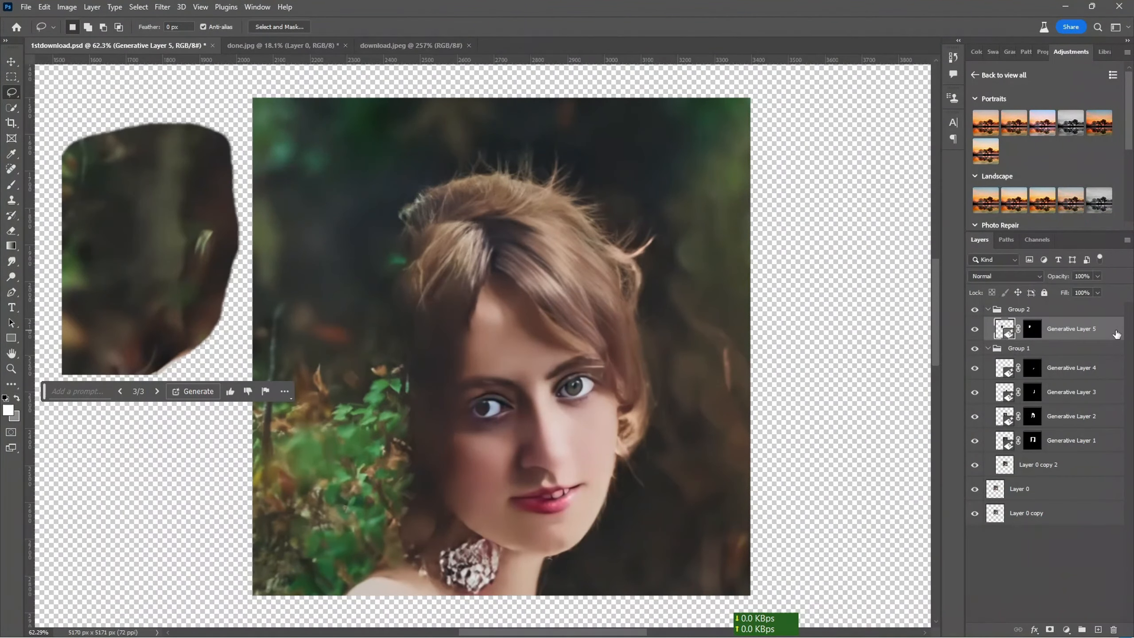
Step: Add Generative Layers 5 to 9 to Group 2 and align them over the background, hair, neck and shoulder
key("ctrl+t")
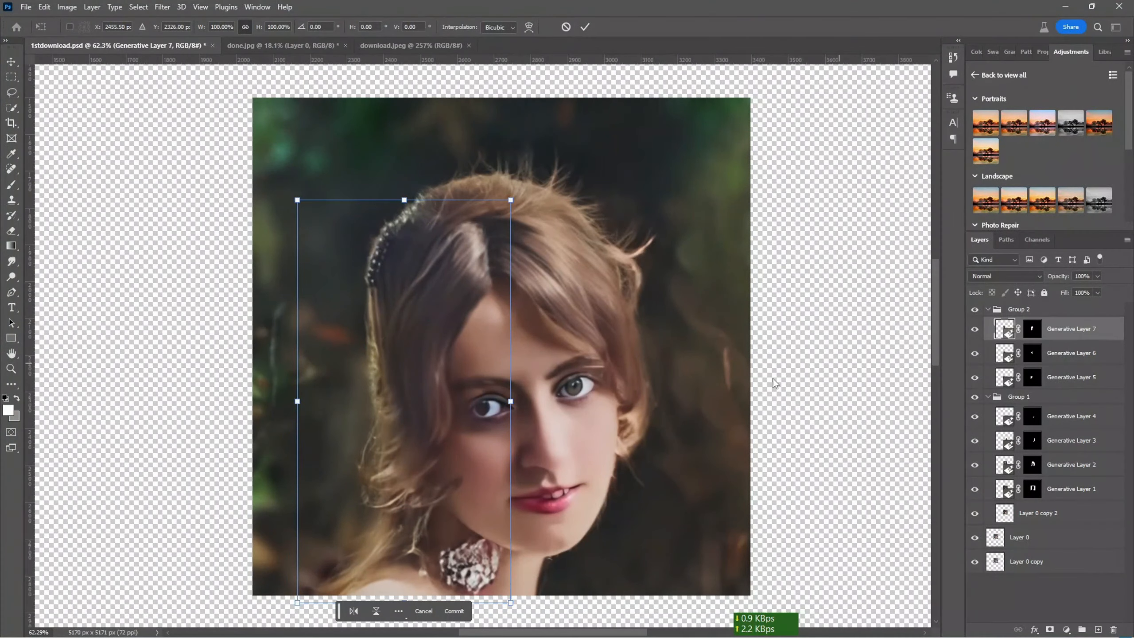
key("Return")
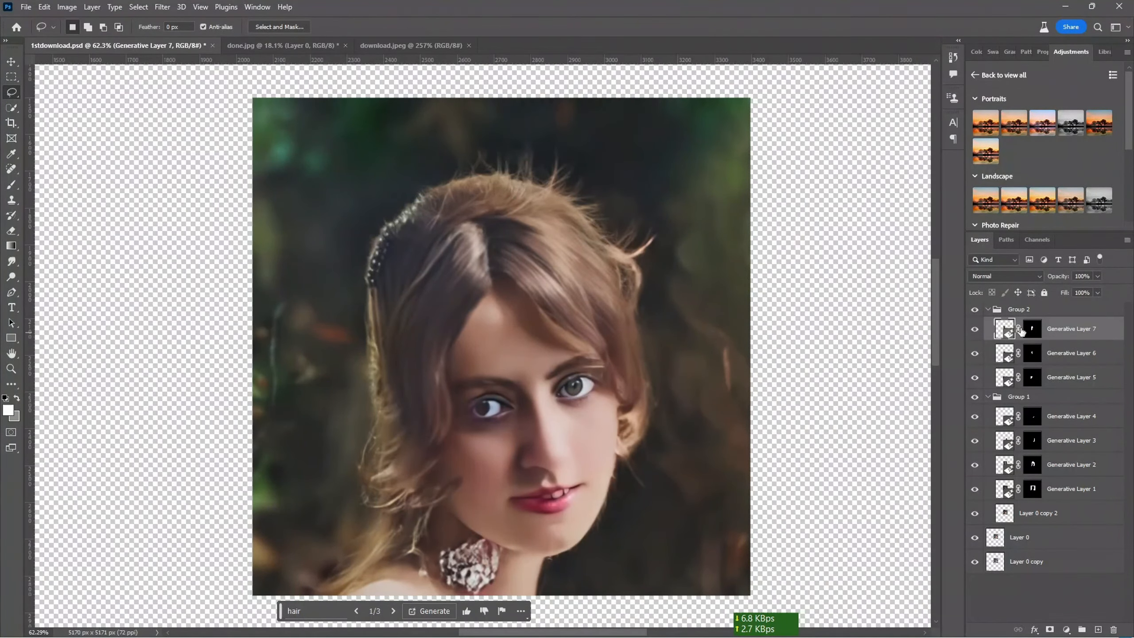
scroll(583, 408, "down", 3)
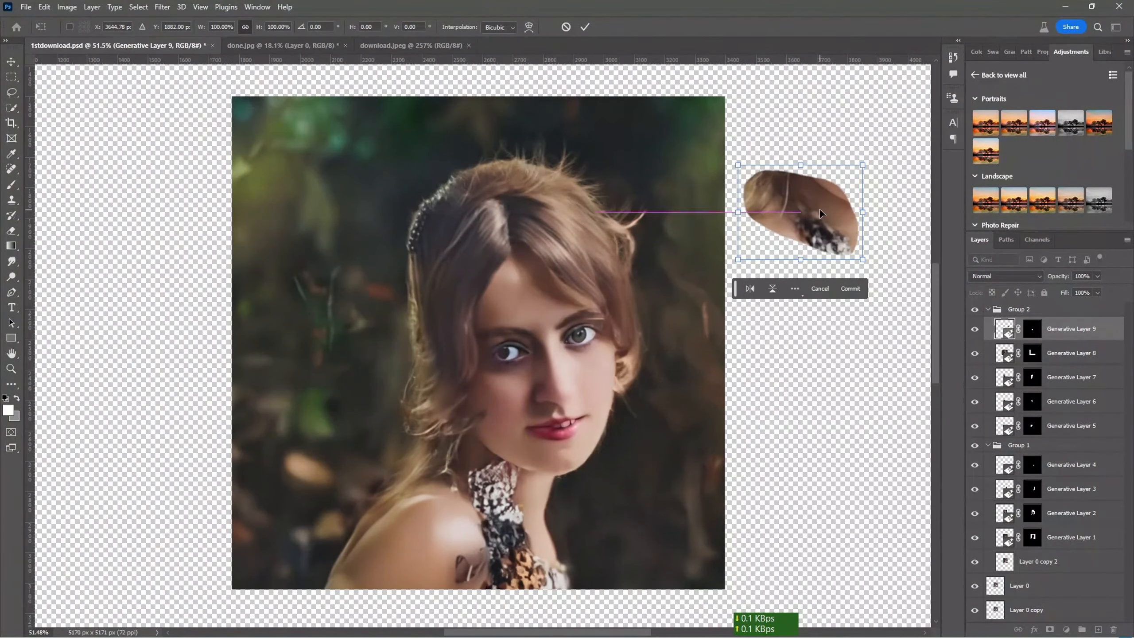
key("ctrl+t")
left_click_drag(819, 209, 490, 473)
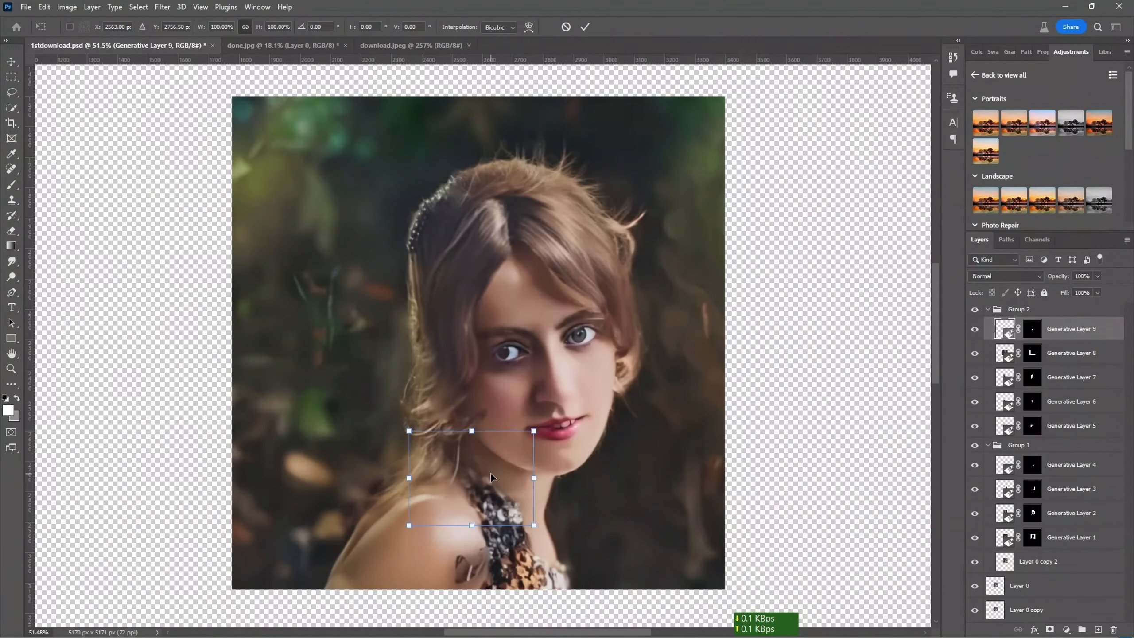
key("Return")
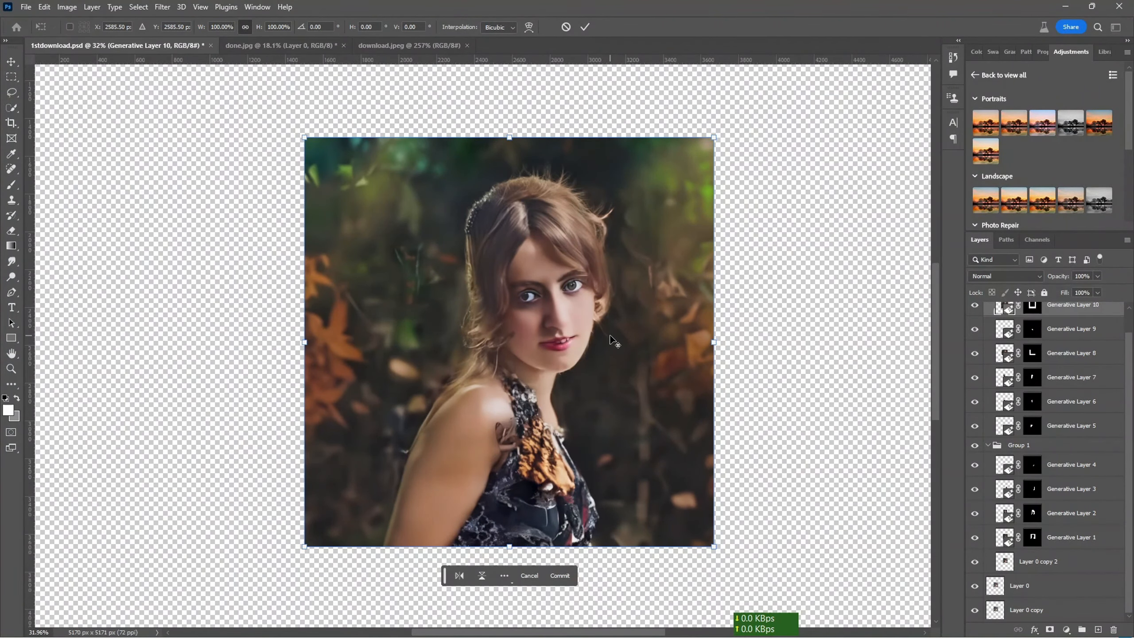
Step: Position Generative Layer 10 over the whole portrait to extend the body and autumn background, and select Group 2
key("ctrl+t")
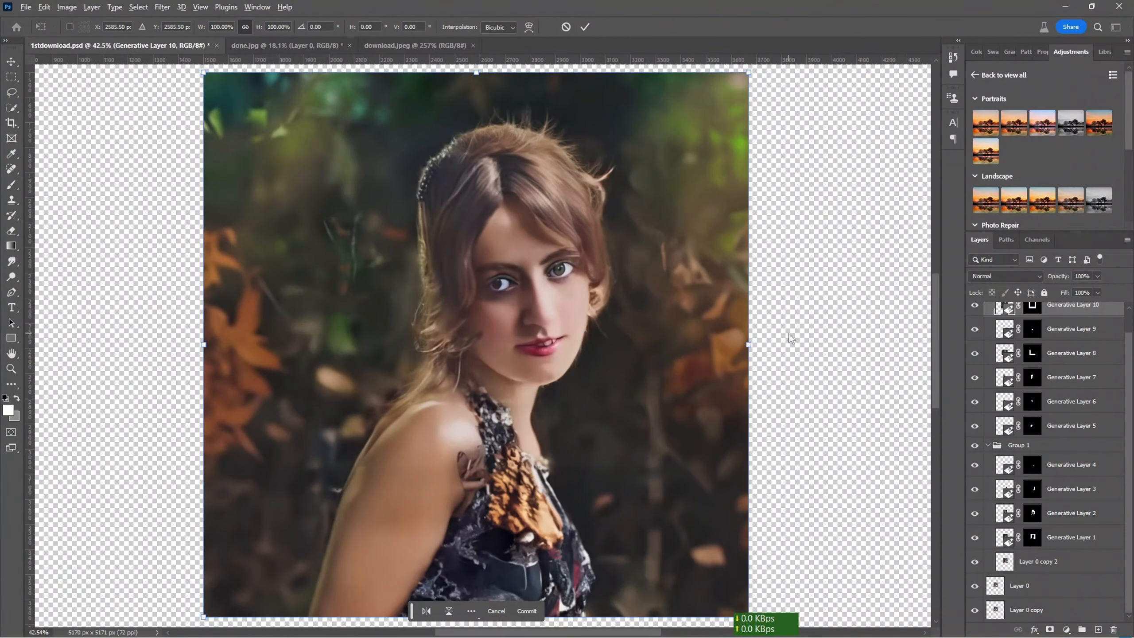
scroll(1058, 332, "up", 1)
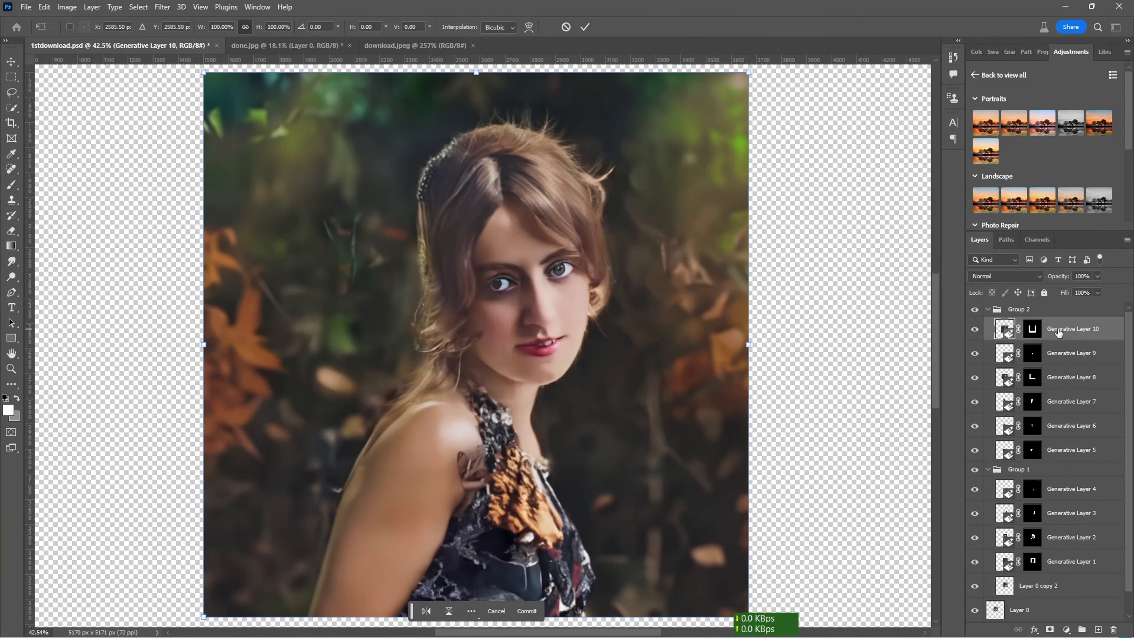
key("Escape")
left_click(1049, 311)
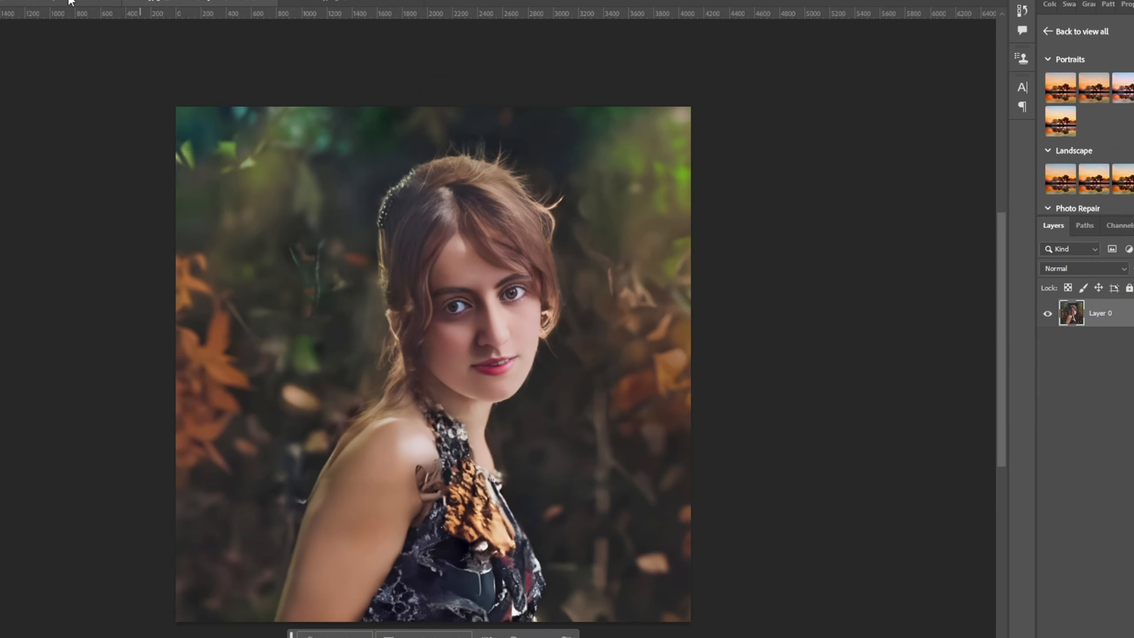
Step: Compare the finished portrait with the original black-and-white photo, examining the face and overall framing in both documents
scroll(513, 316, "up", 6)
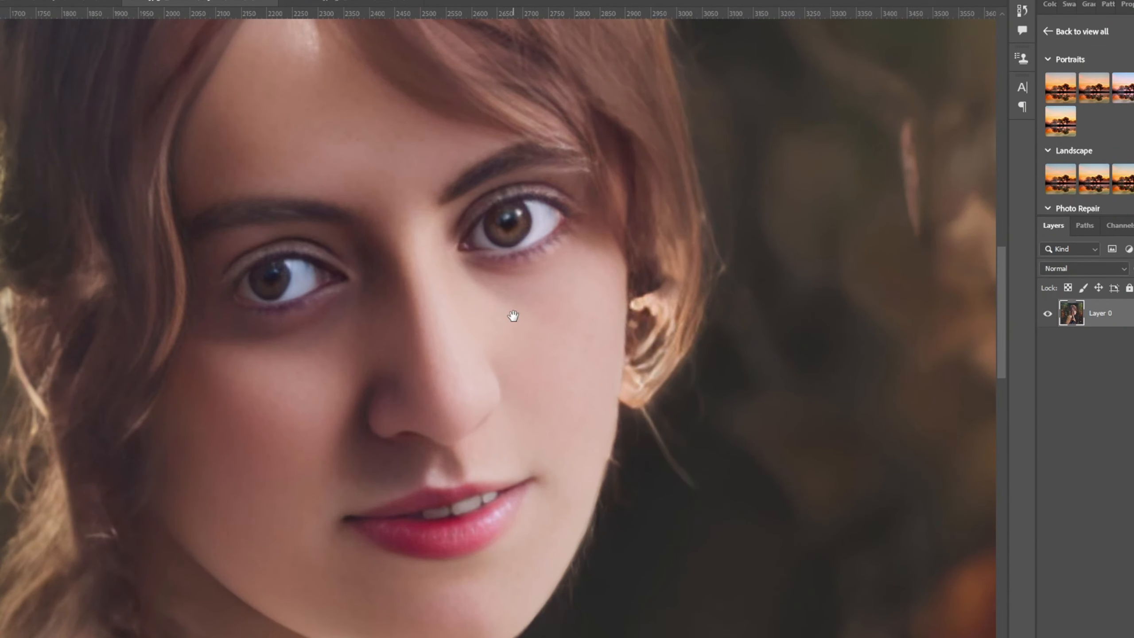
scroll(565, 325, "down", 7)
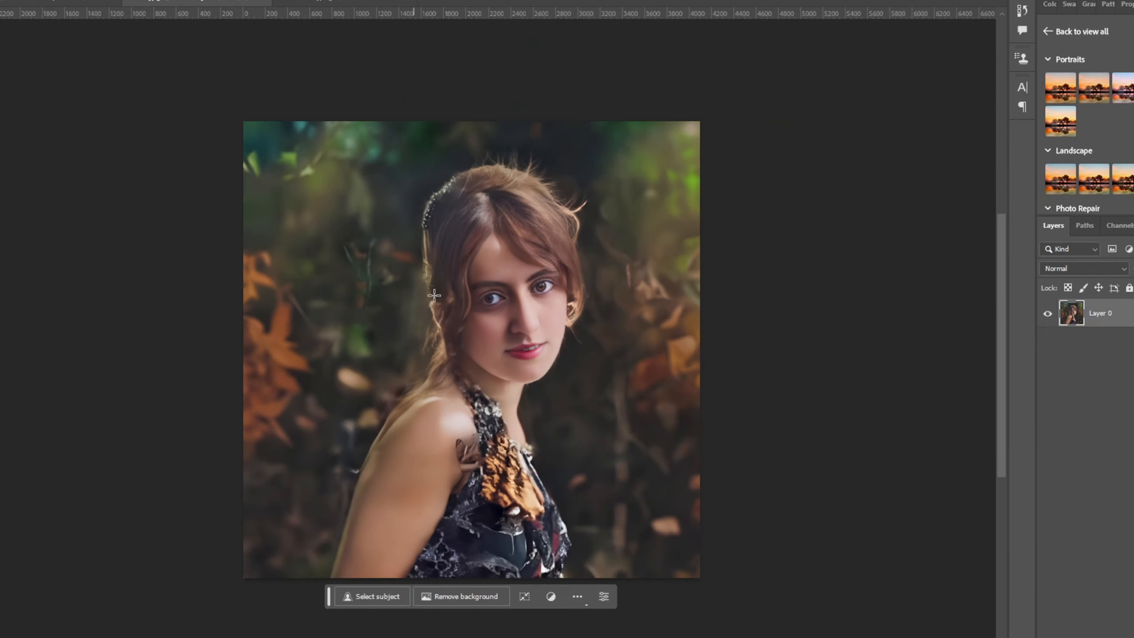
left_click(312, 1)
scroll(461, 311, "up", 2)
scroll(461, 311, "down", 4)
left_click(347, 3)
scroll(532, 368, "up", 3)
scroll(532, 368, "down", 3)
left_click(340, 3)
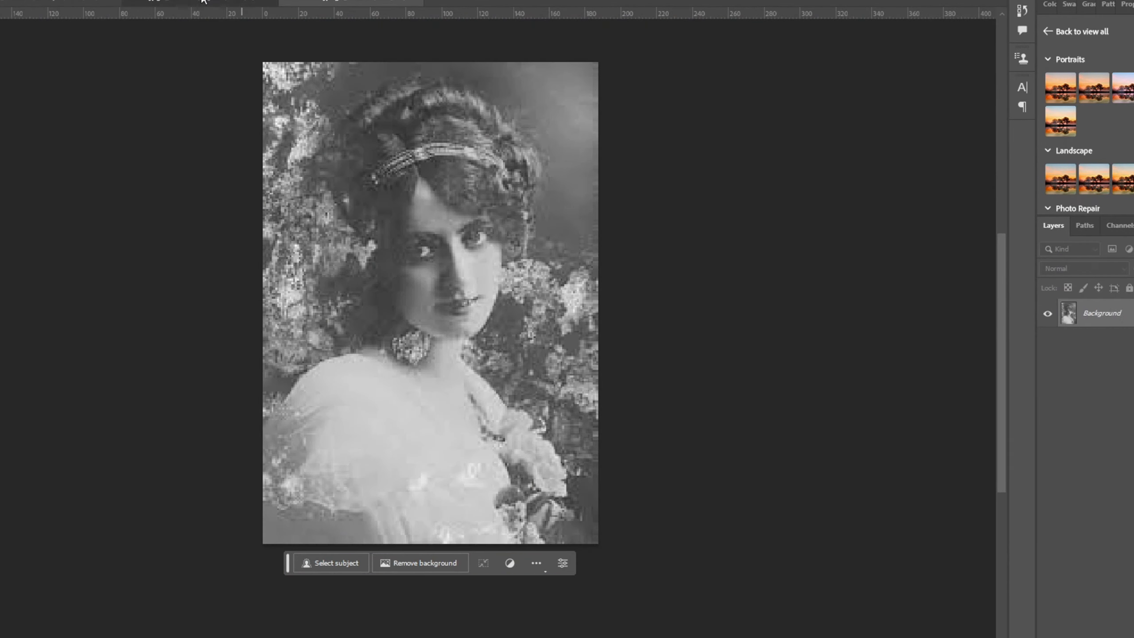
scroll(478, 358, "up", 2)
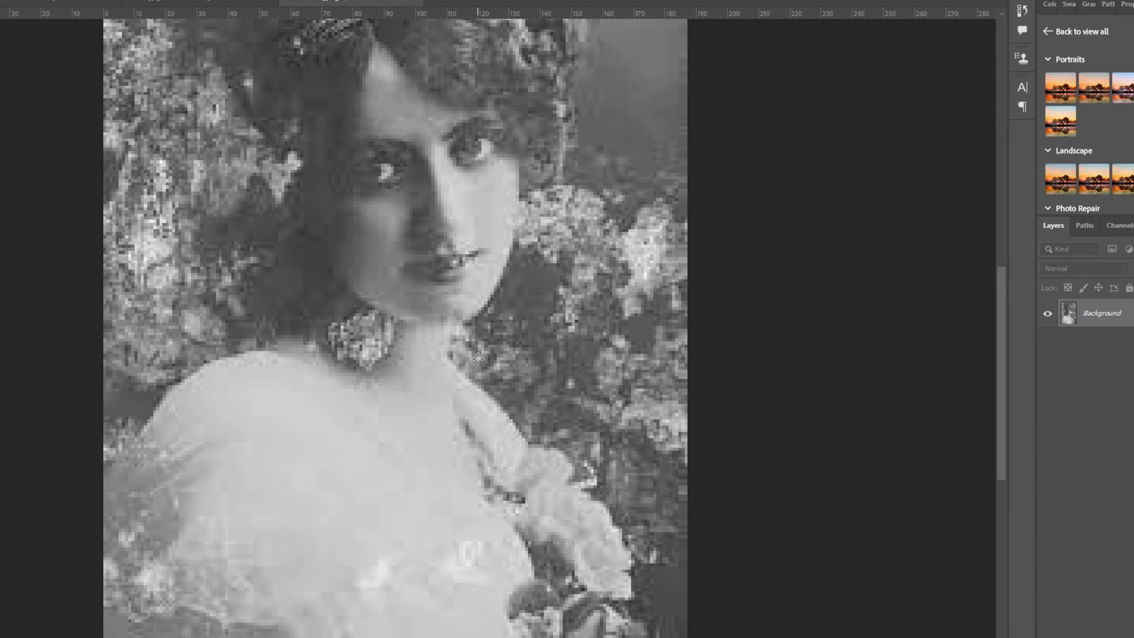
scroll(490, 377, "down", 4)
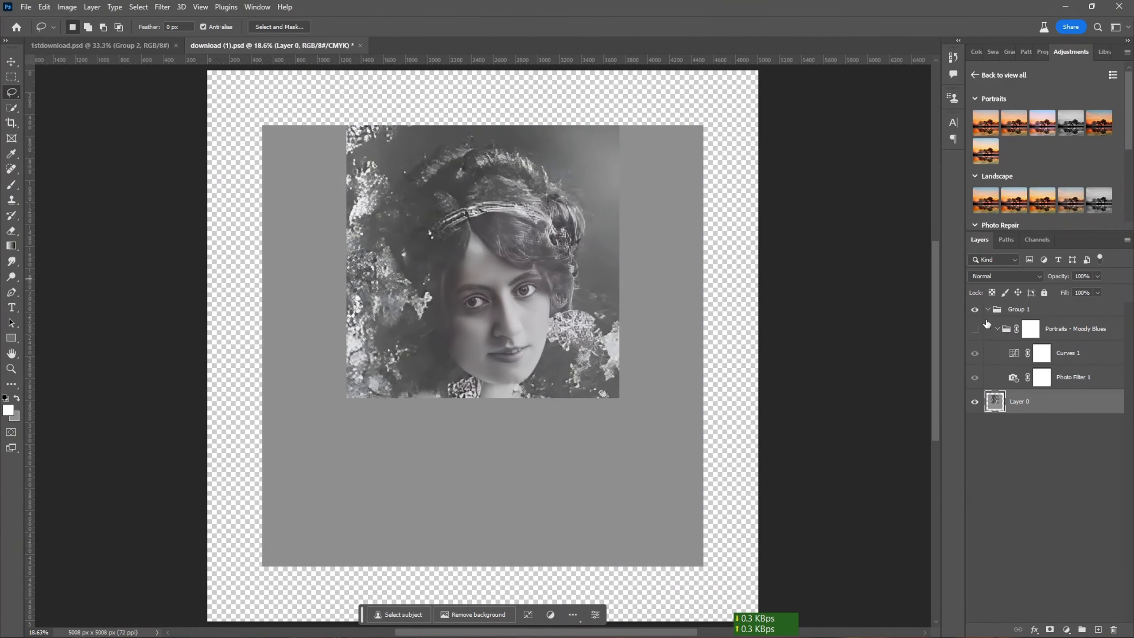
Step: Place the colour Background copy below the Portraits - Moody Blues adjustments in Group 1 of download (1).psd, aligned over the grayscale portrait
left_click(1114, 383)
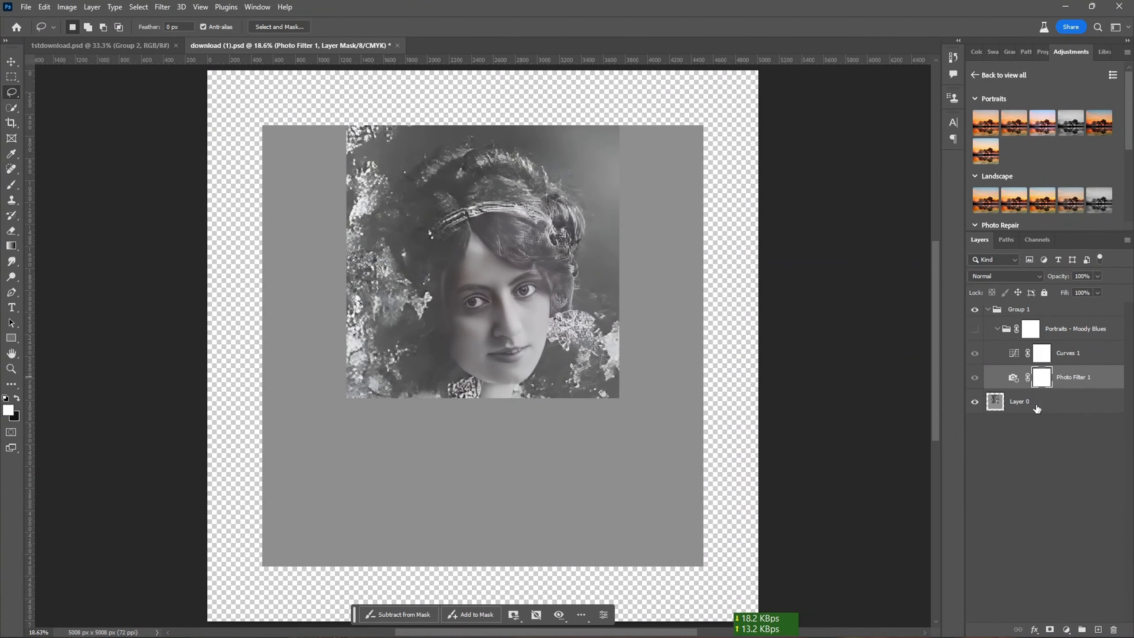
key("ctrl+z")
key("ctrl+t")
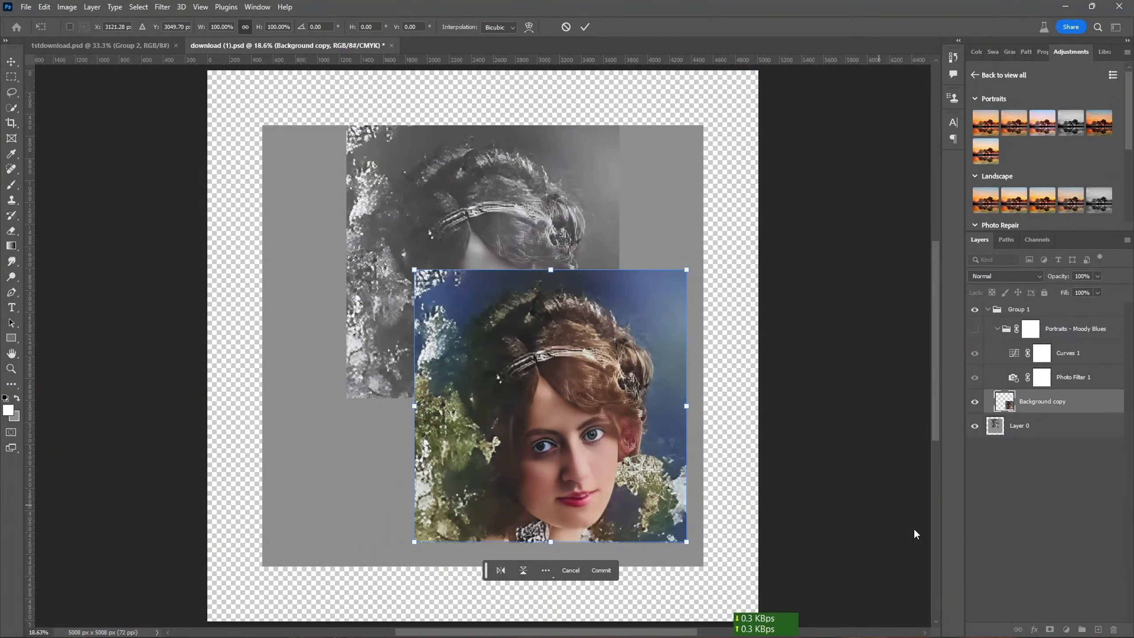
left_click_drag(531, 397, 447, 221)
key("Return")
key("l")
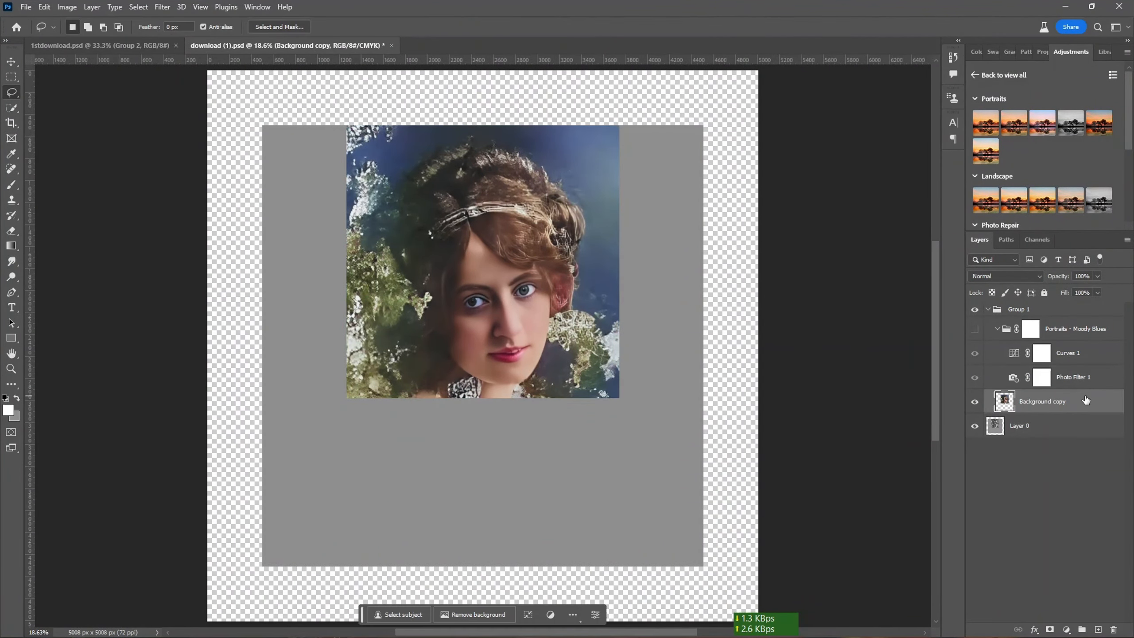
Step: Align the generated "nature" background, Generative Layer 1, around the woman's head over the colour portrait
key("ctrl+t")
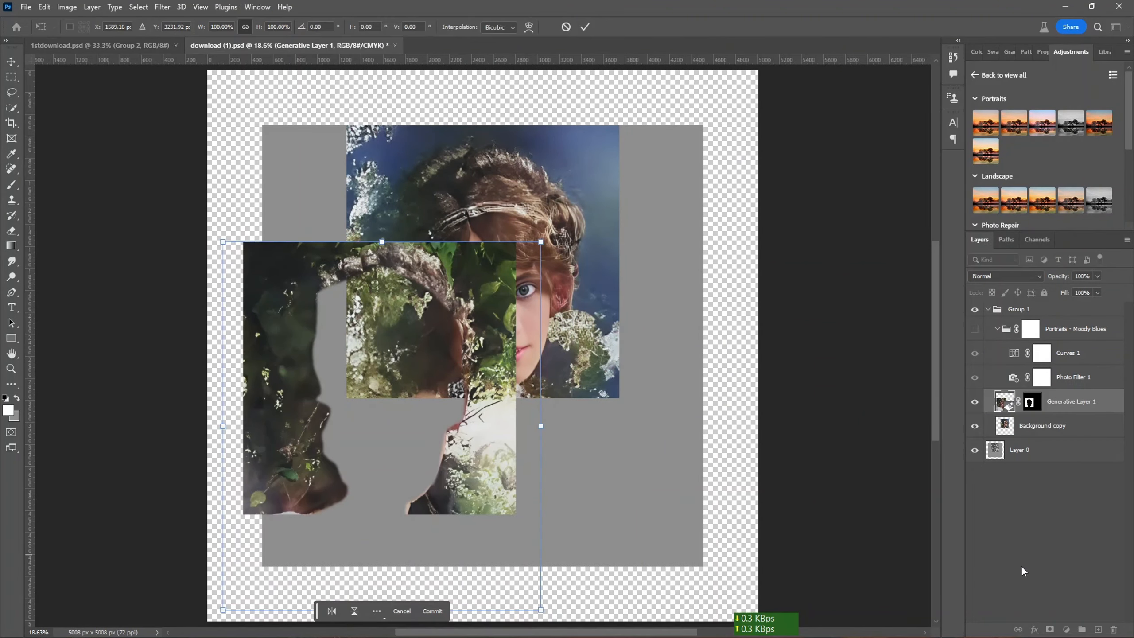
mouse_move(412, 386)
left_mouse_down()
mouse_move(418, 403)
mouse_move(593, 388)
mouse_move(580, 408)
mouse_move(521, 271)
left_mouse_up()
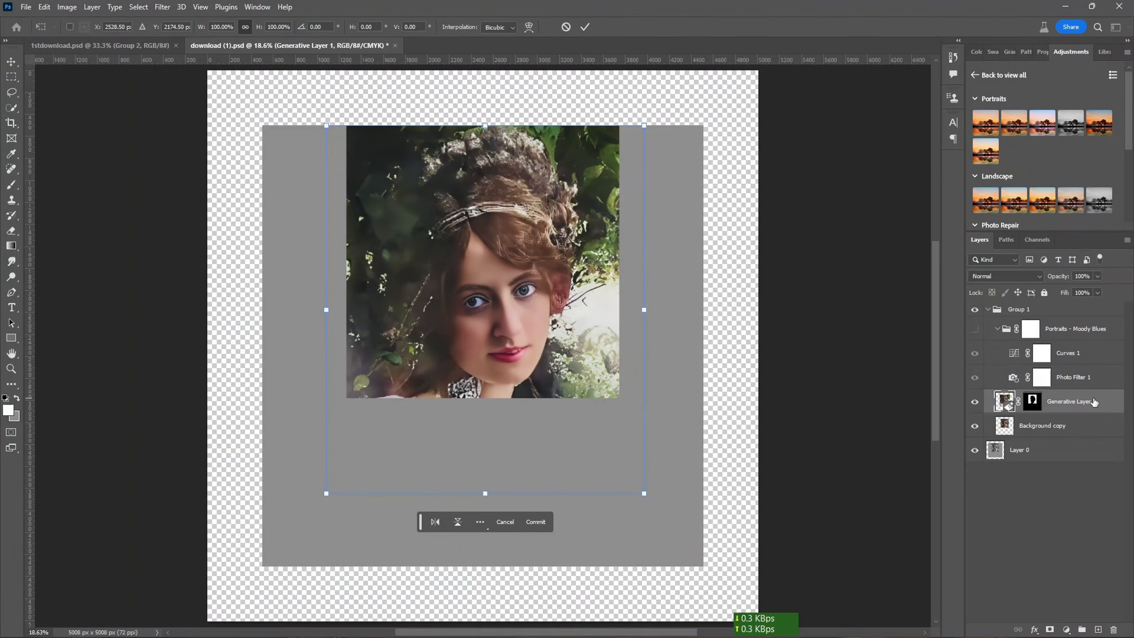
key("Return")
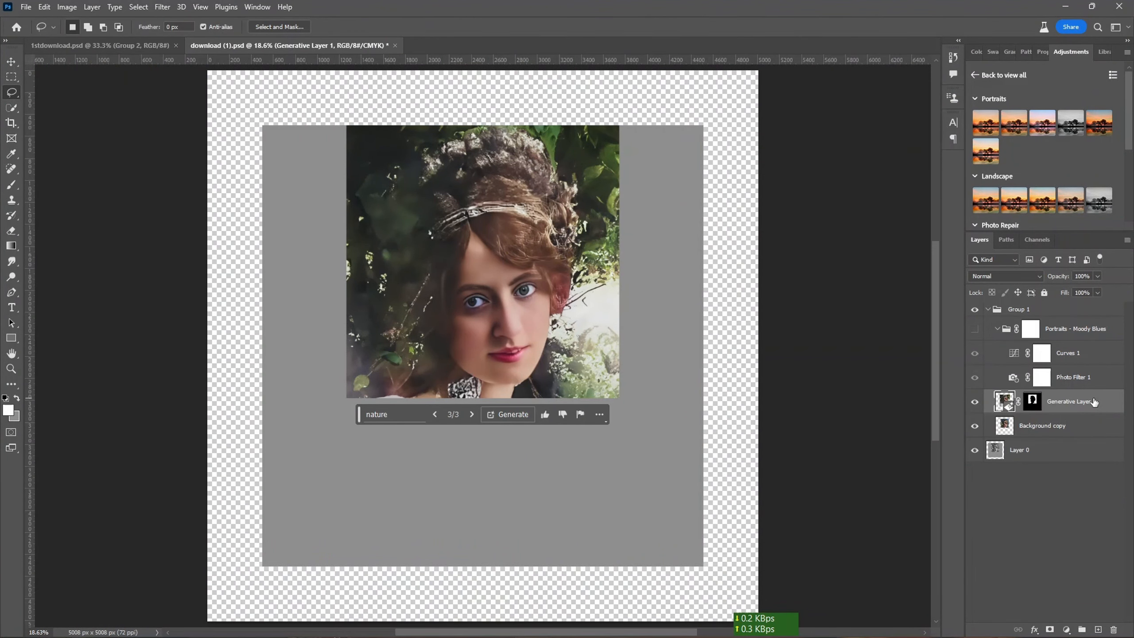
Step: Align Generative Layer 2's hair and tiara over the woman's head, and fit Generative Layer 3 into the colour portrait's lower-left corner
key("ctrl+t")
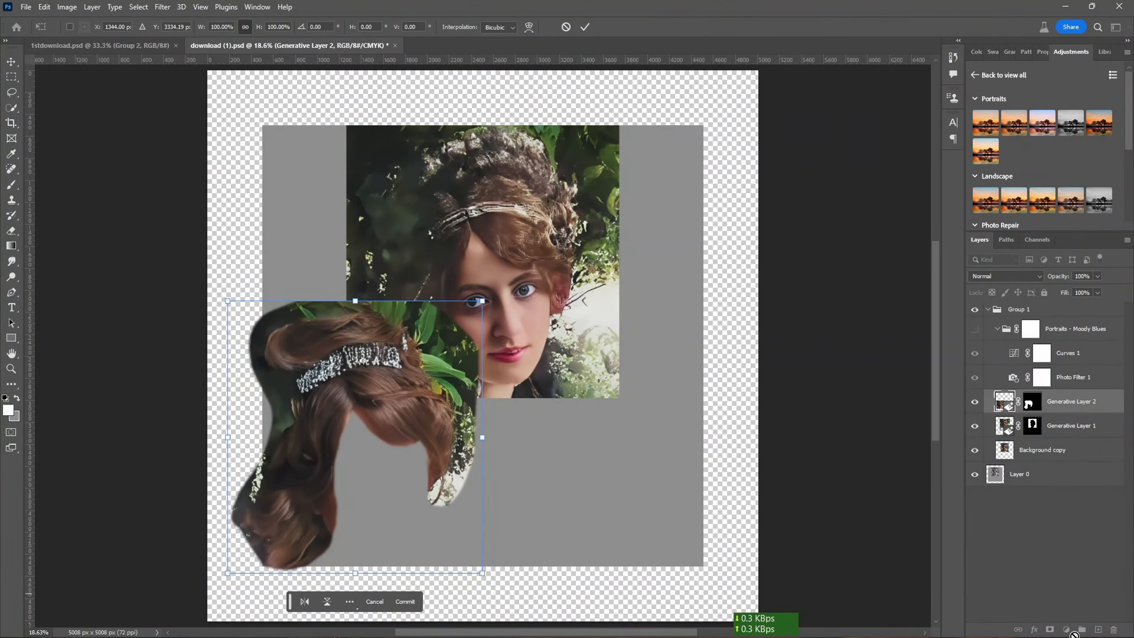
left_click_drag(266, 388, 370, 189)
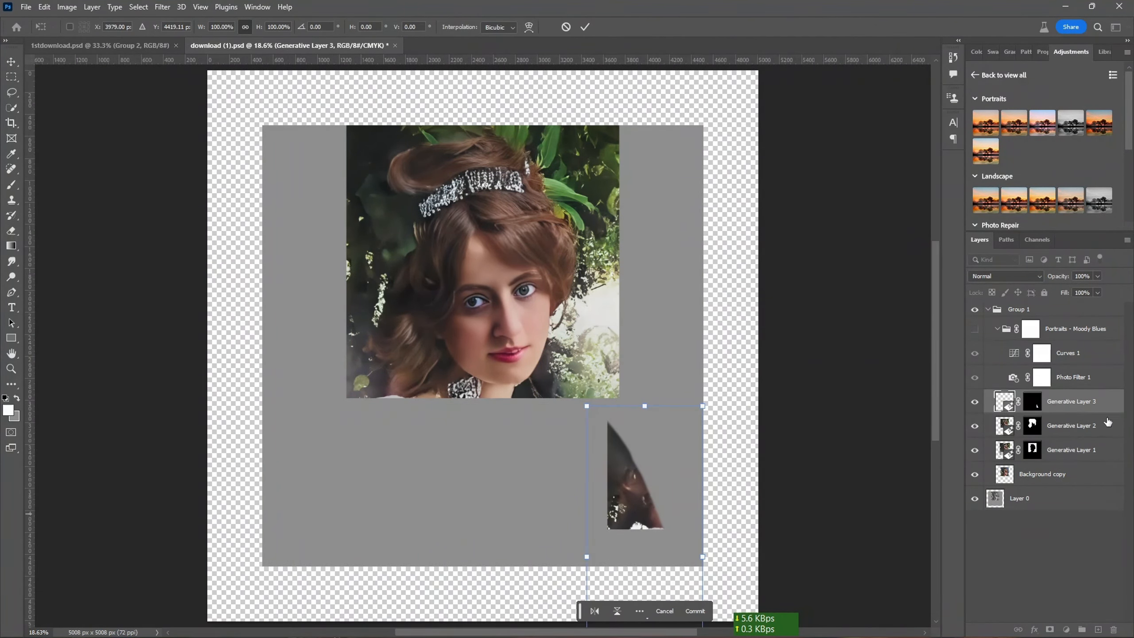
left_click_drag(676, 481, 415, 350)
key("Return")
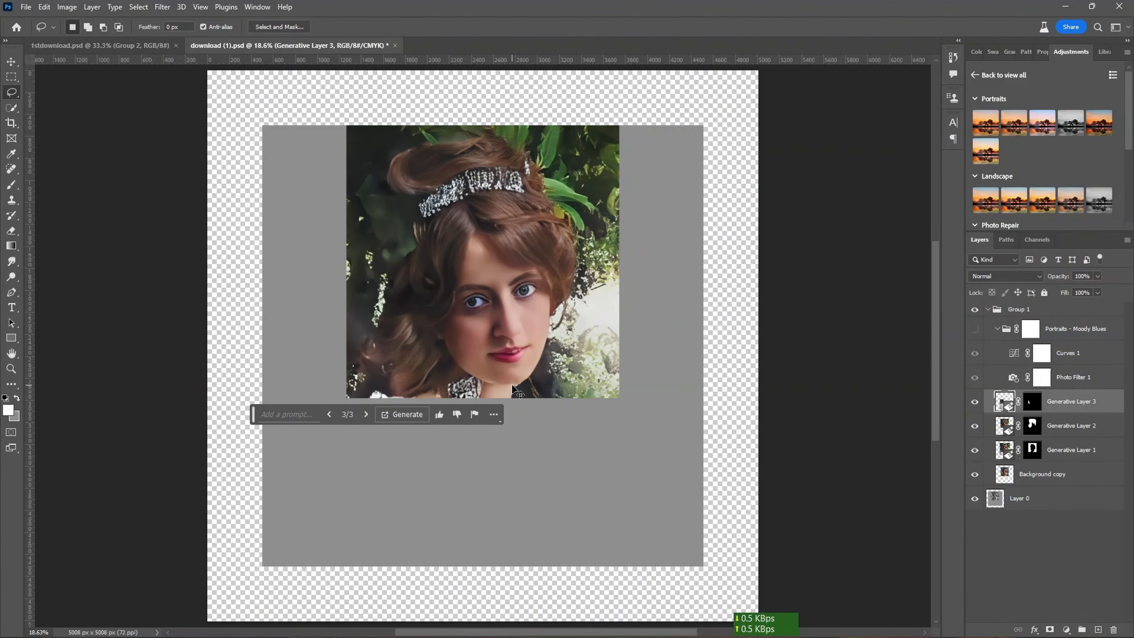
Step: Align Generative Layer 4's dress and surrounding foliage around the portrait, and place Generative Layer 5's leaves over the bright background beside her face
key("ctrl+y")
key("ctrl+0")
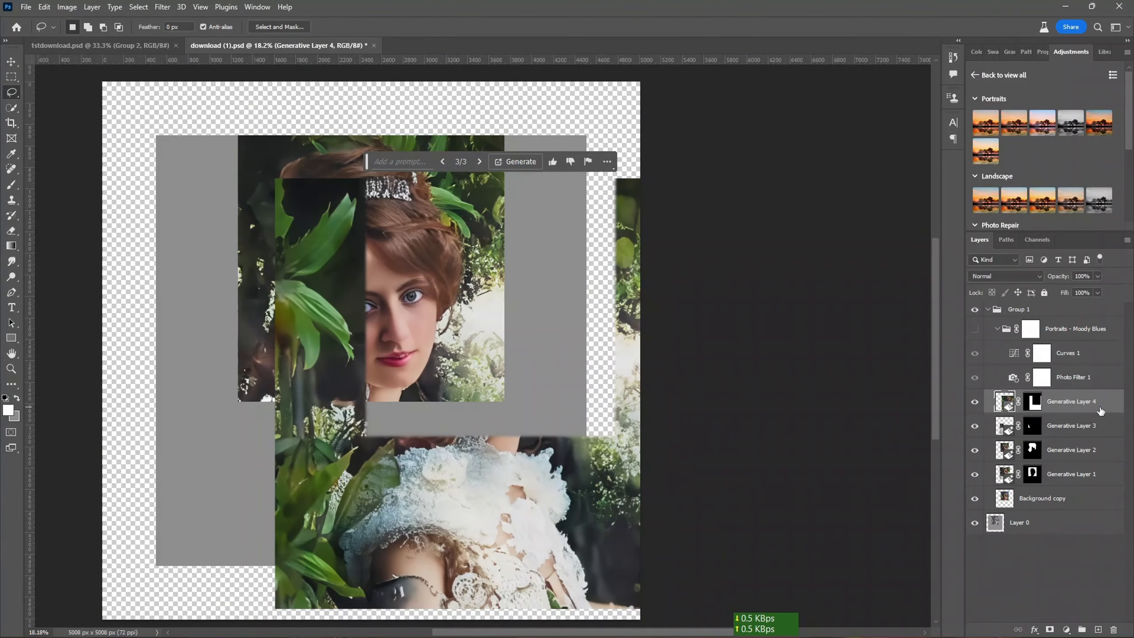
key("ctrl+t")
left_click_drag(578, 293, 621, 253)
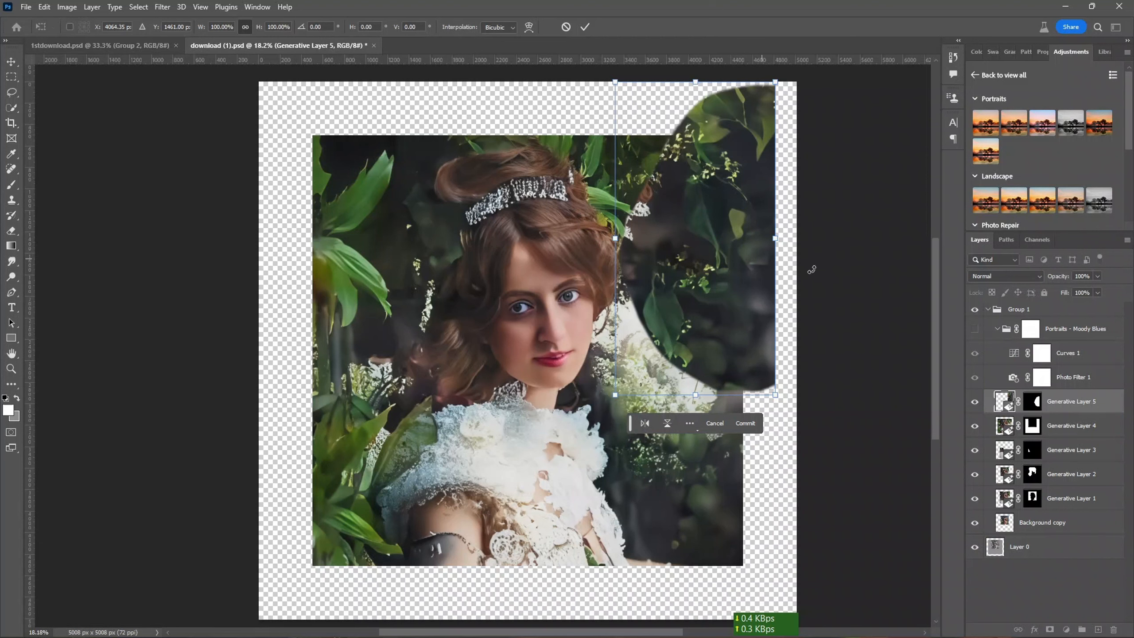
left_click_drag(693, 256, 724, 318)
key("Return")
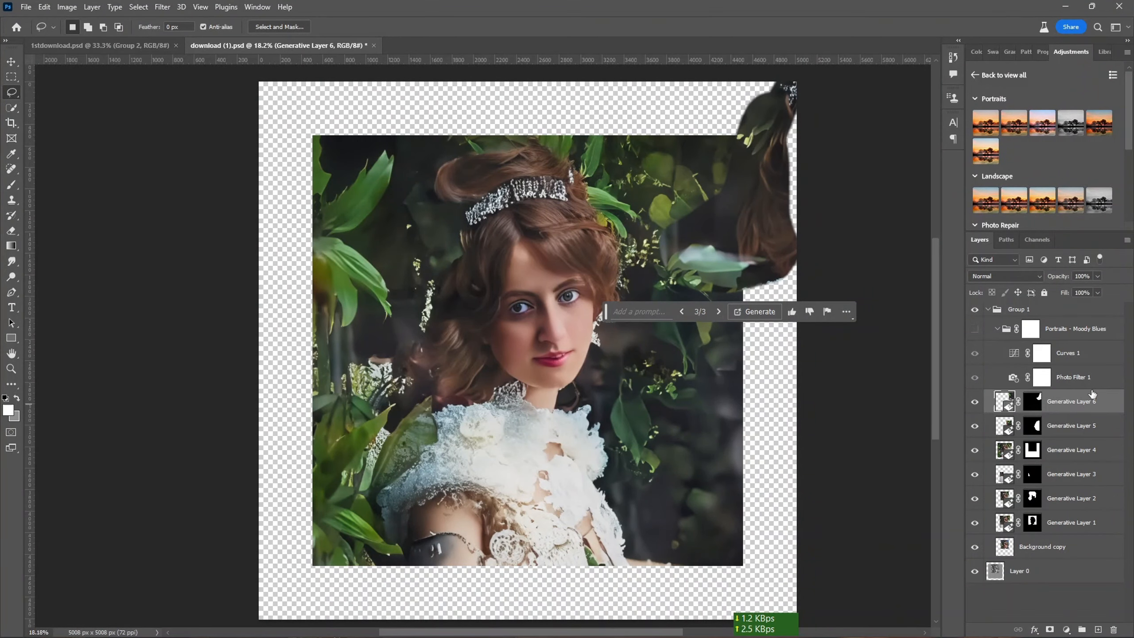
Step: Position Generative Layer 6 so its long hair and dark foliage blend along the left side of the woman's head
key("ctrl+t")
left_click_drag(709, 224, 426, 355)
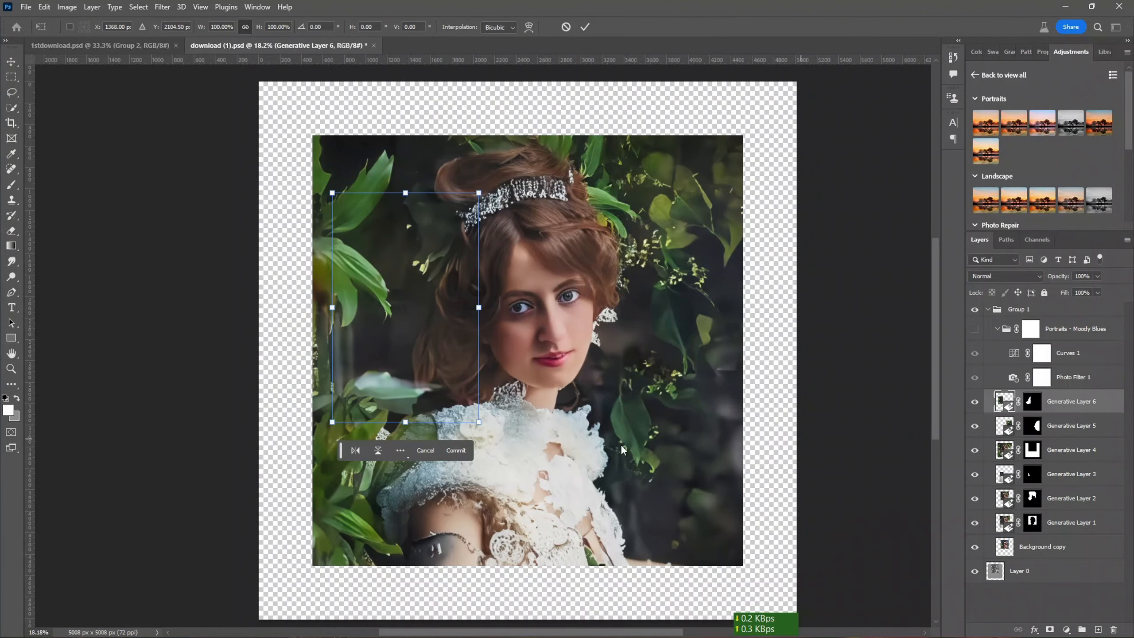
key("Return")
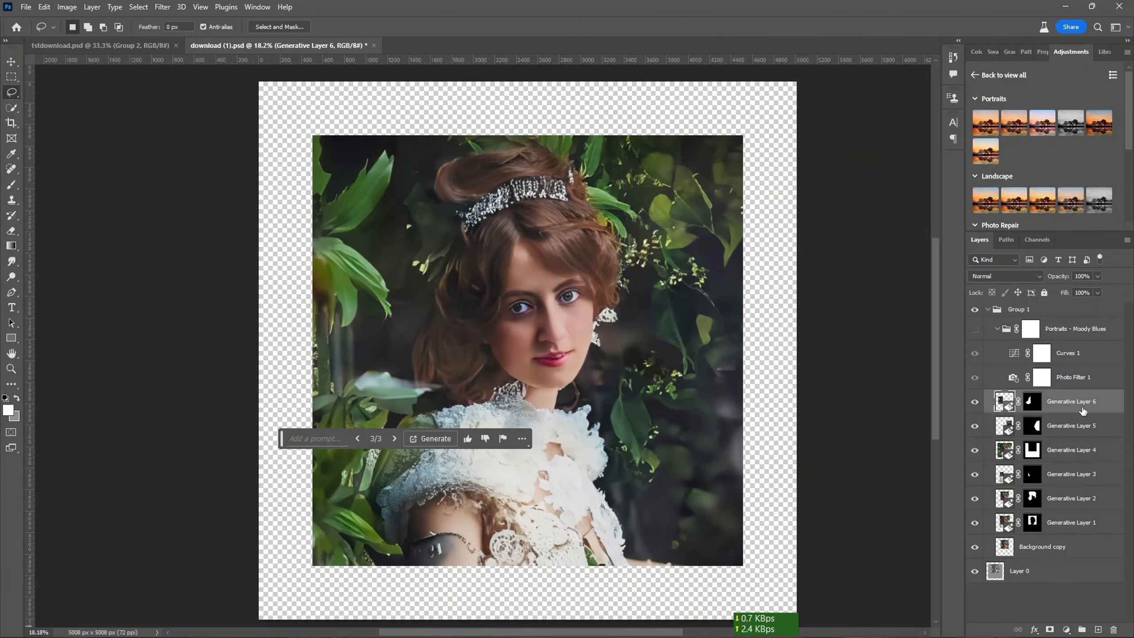
Step: Move the small Generative Layer 7 hair patch over the lower curls between the woman's cheek and the lace collar
key("ctrl+t")
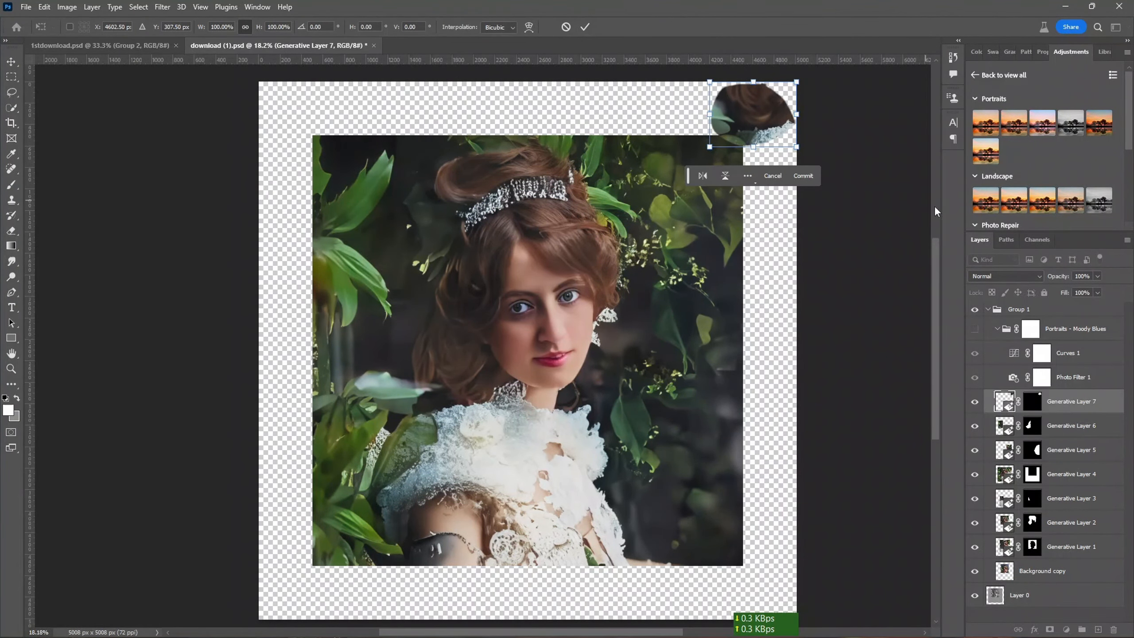
right_click(765, 113)
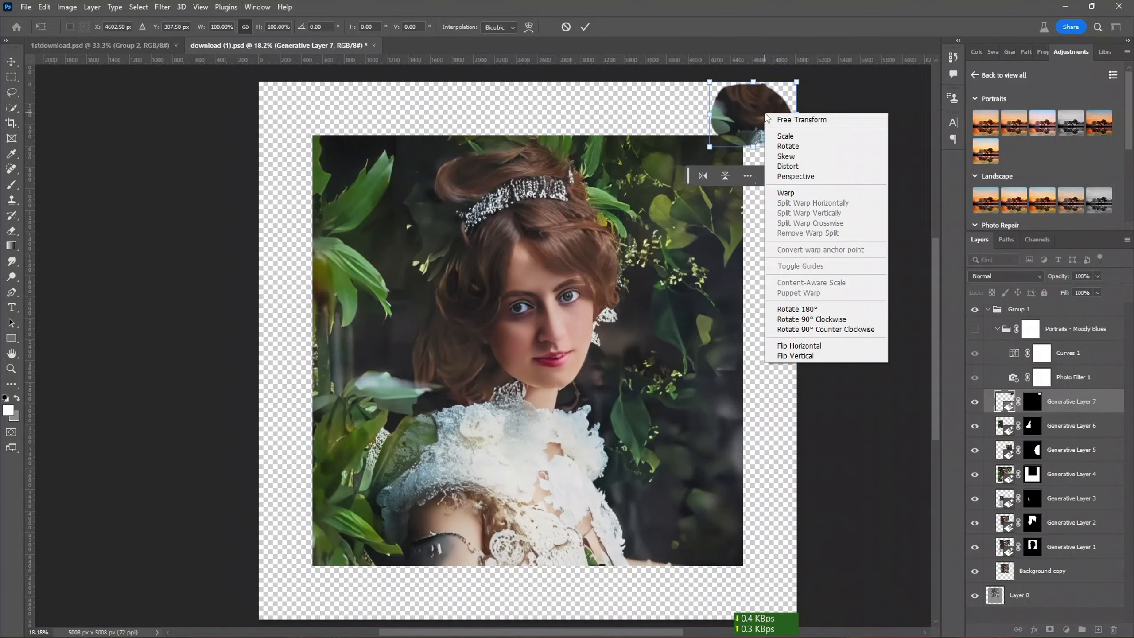
left_click(765, 116)
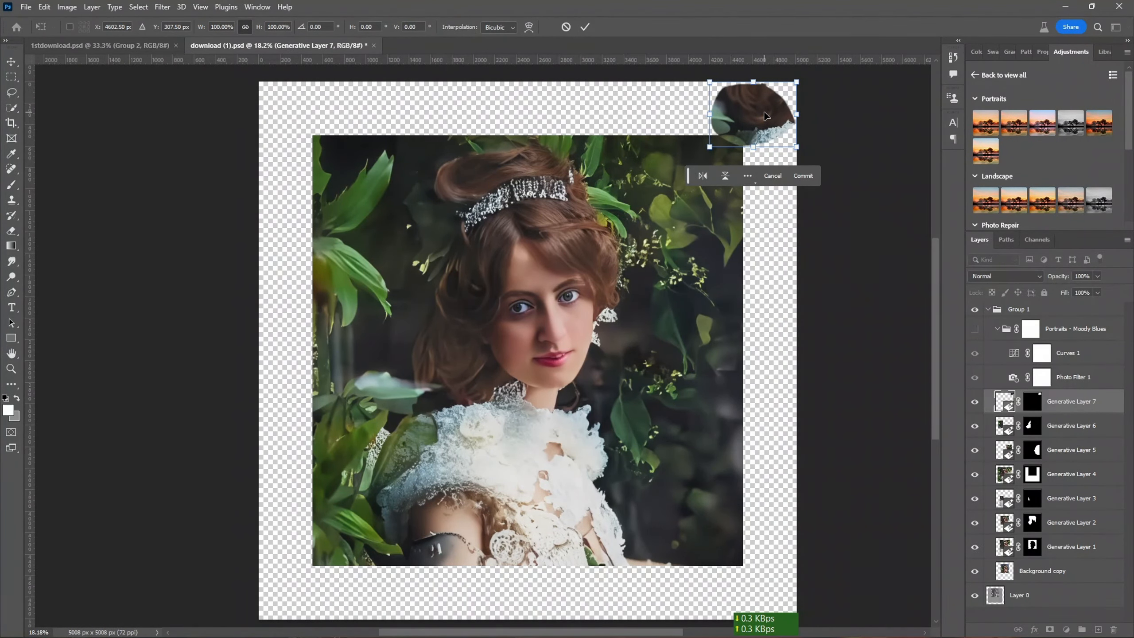
left_click_drag(765, 115, 450, 384)
key("Return")
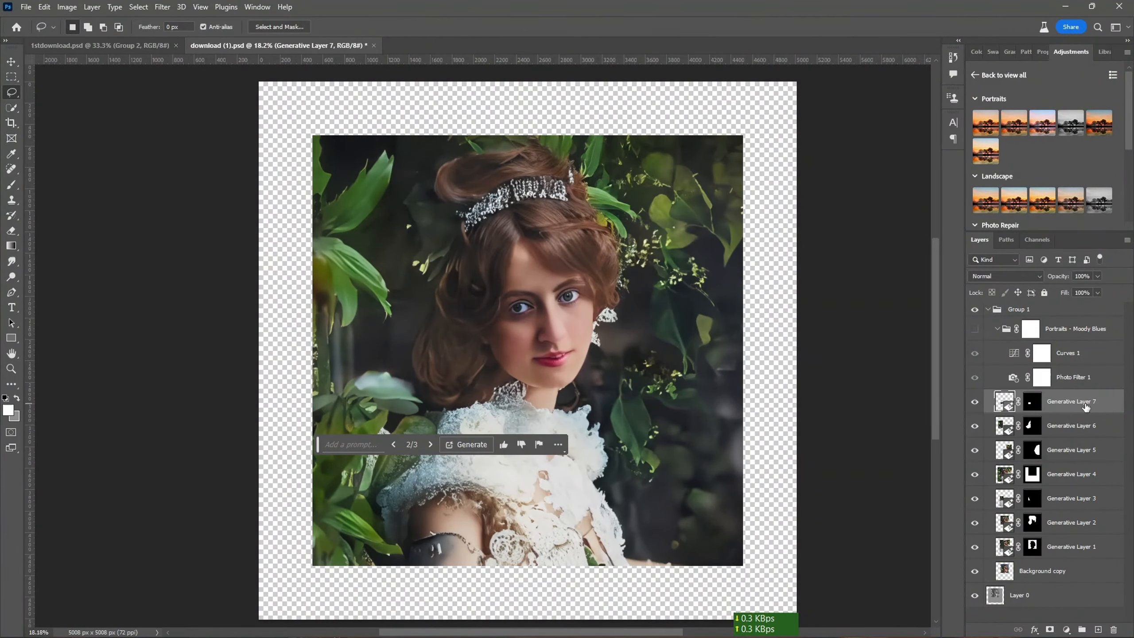